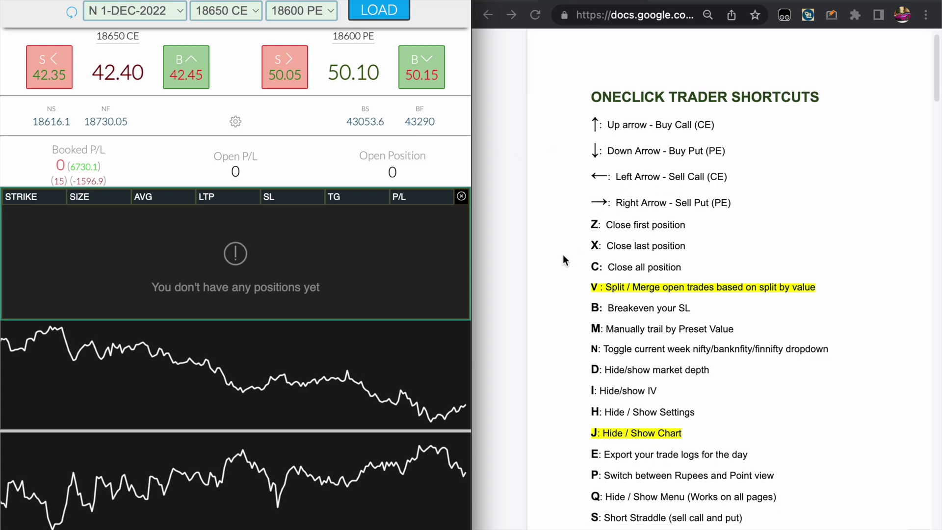
Step: Review the Split / Merge open trades entry in the shortcuts document
scroll(563, 256, down, 3)
drag(606, 221, 624, 216)
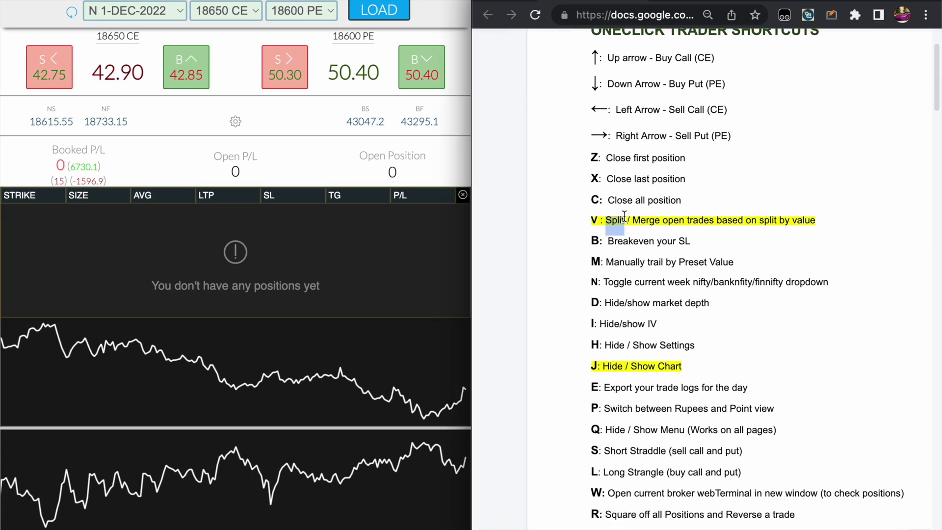
triple_click(624, 215)
click(532, 240)
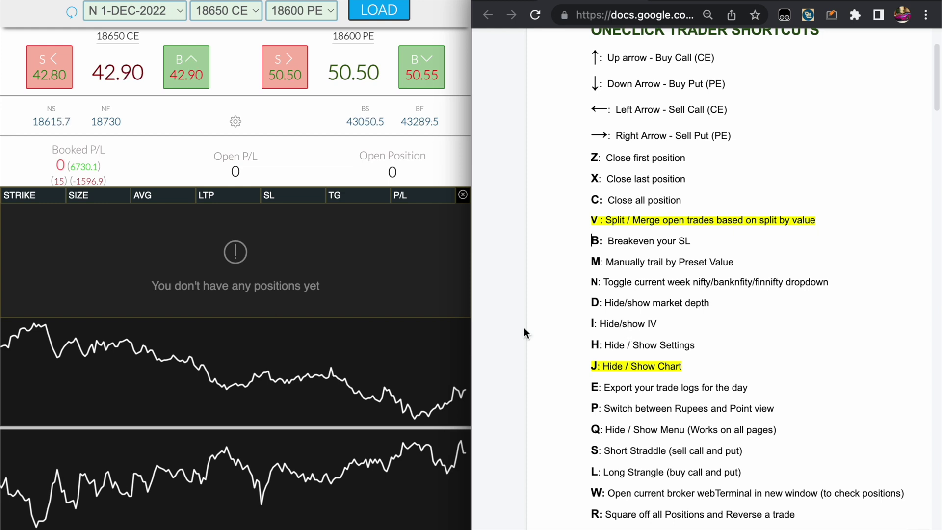
Step: Minimise the One Click Trader window and restore it, following the highlighted shortcuts in the document
scroll(537, 314, down, 3)
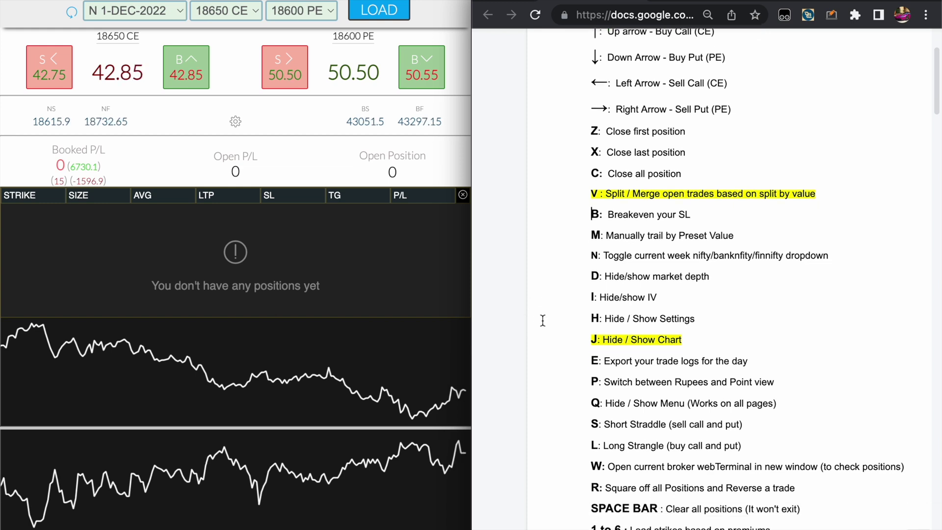
Step: Hide the price charts in the trading window and show them again
click(260, 335)
key(j)
key(j)
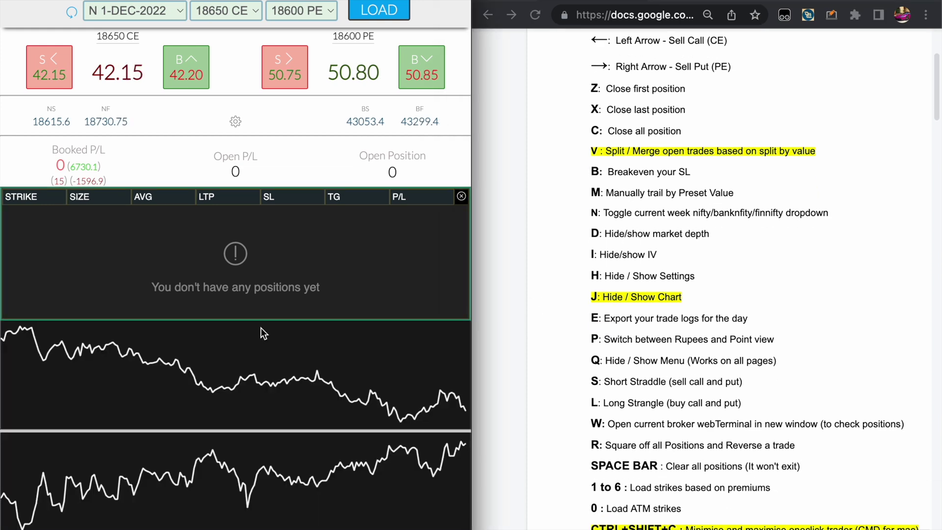
scroll(589, 338, down, 7)
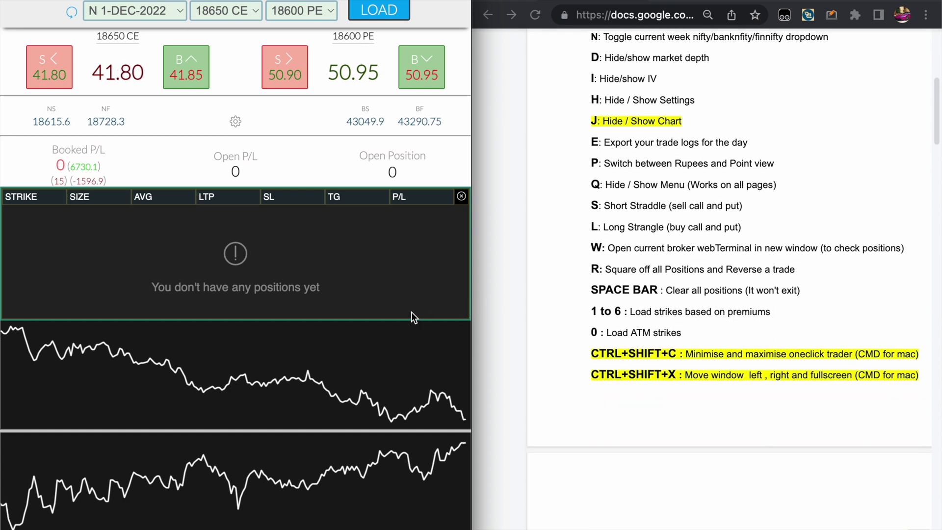
click(411, 311)
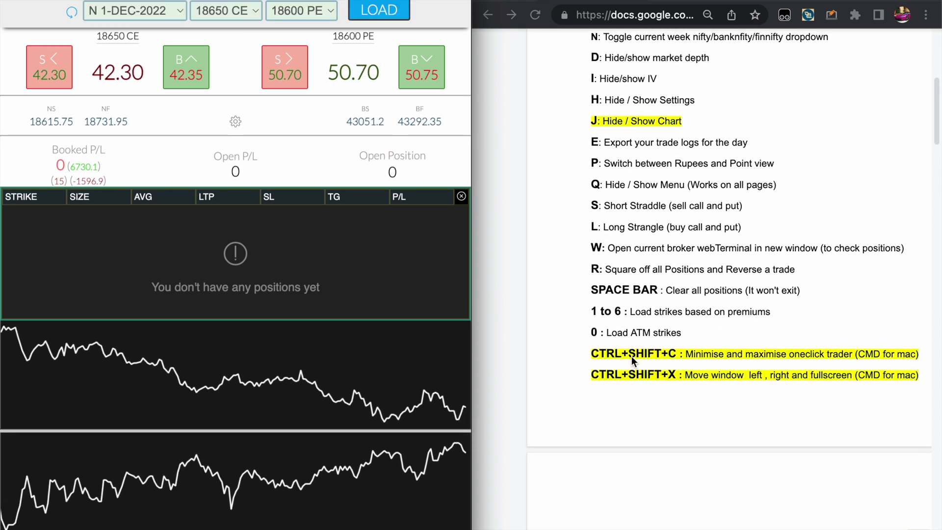
mouse_move(432, 349)
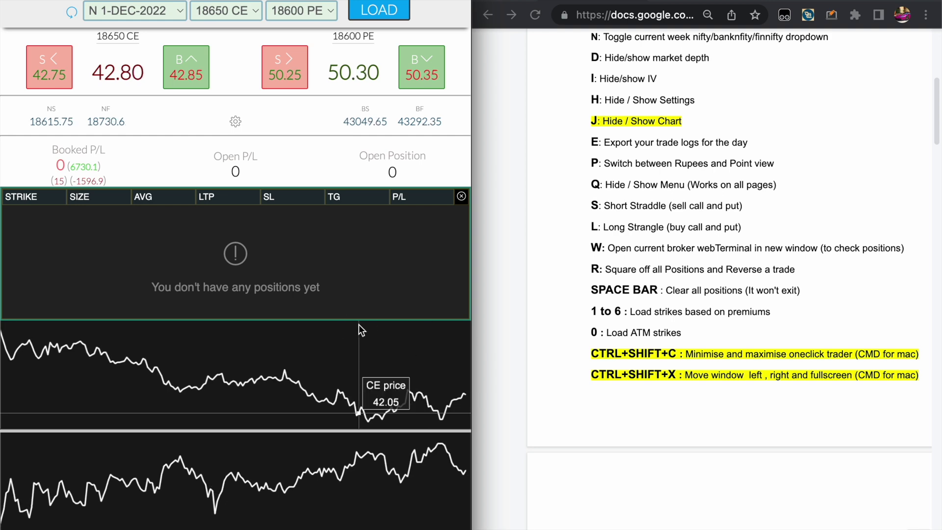
key(super+shift+c)
key(super+shift+c)
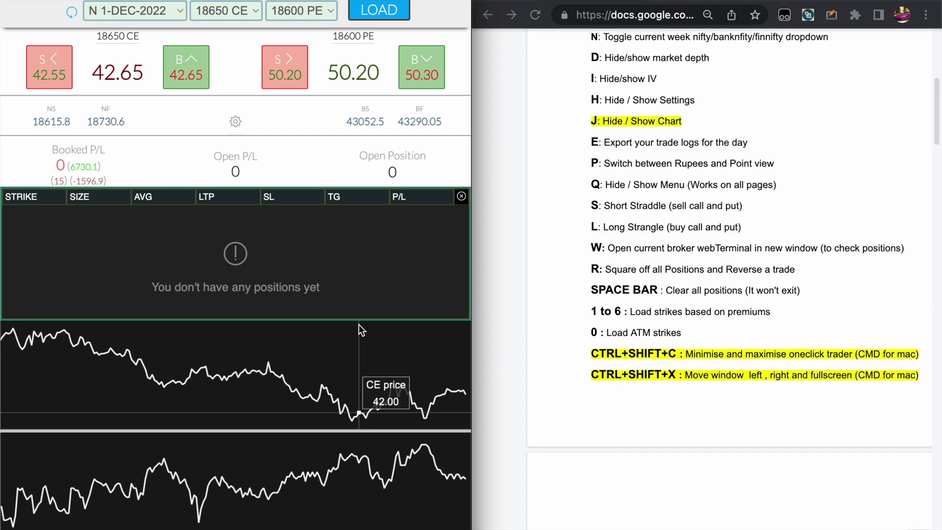
Step: Cycle the trader window through its right, fullscreen and left placements, ending beside the document on the left half
key(super+shift+x)
key(super+shift+x)
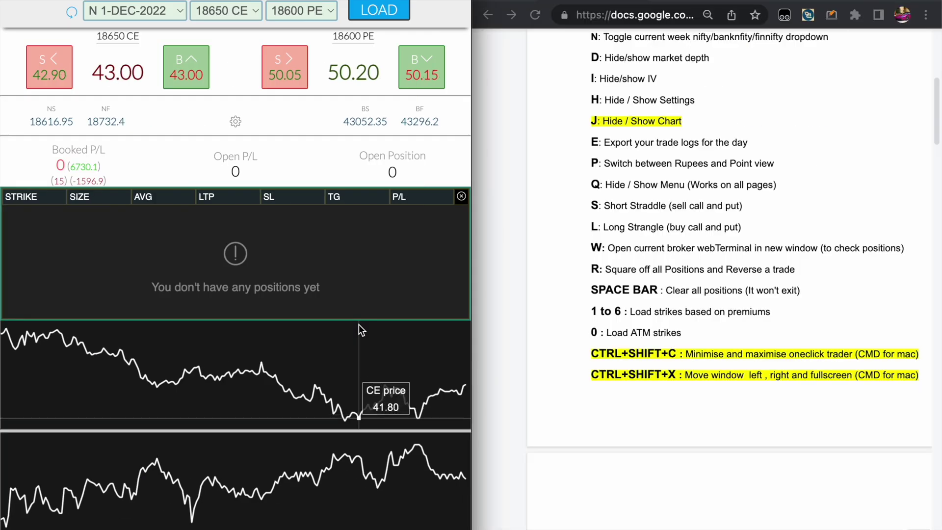
key(super+shift+x)
key(super+shift+x)
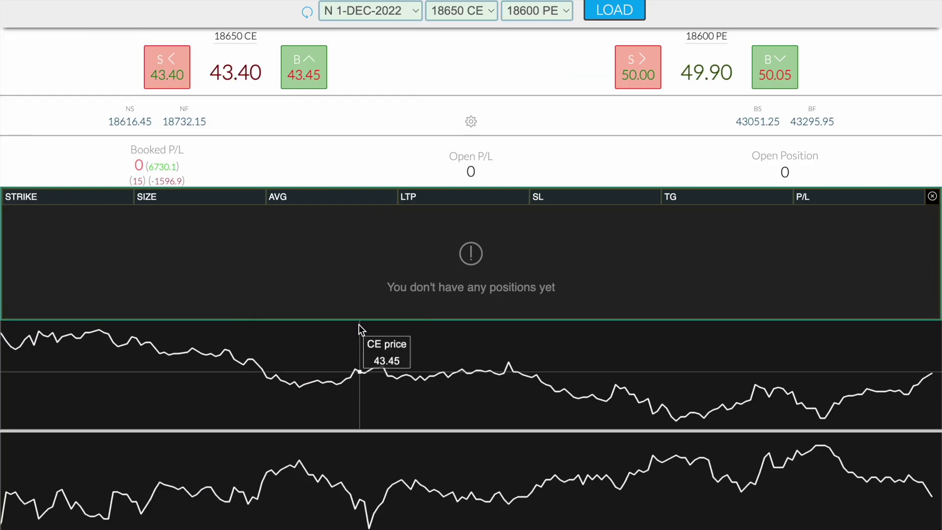
key(super+shift+x)
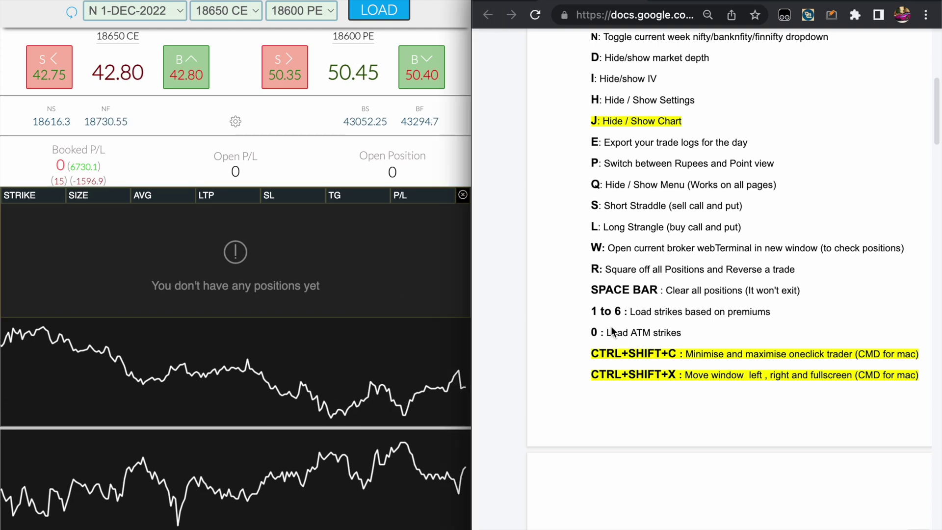
Step: Look through the document's "Entry by" section and check the Entry by and Split by values in the trader's settings
scroll(610, 326, down, 8)
scroll(611, 325, down, 15)
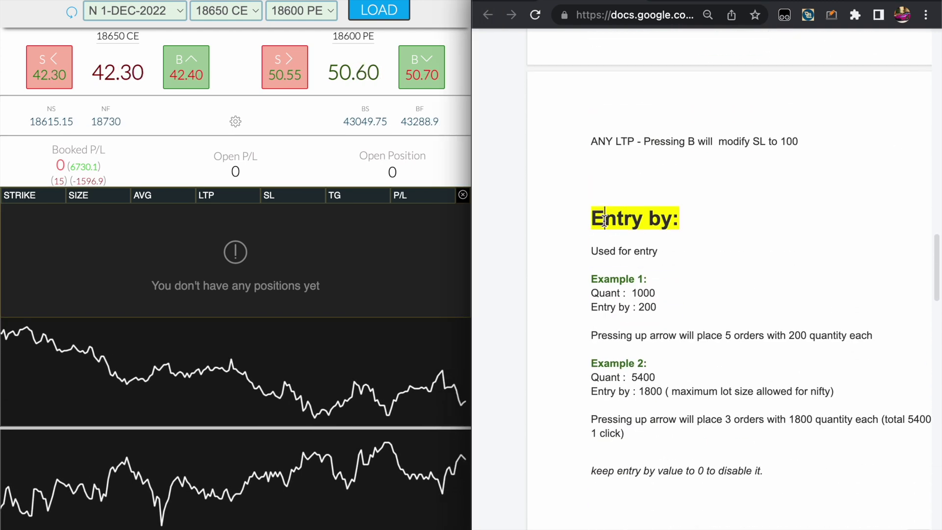
scroll(613, 299, down, 3)
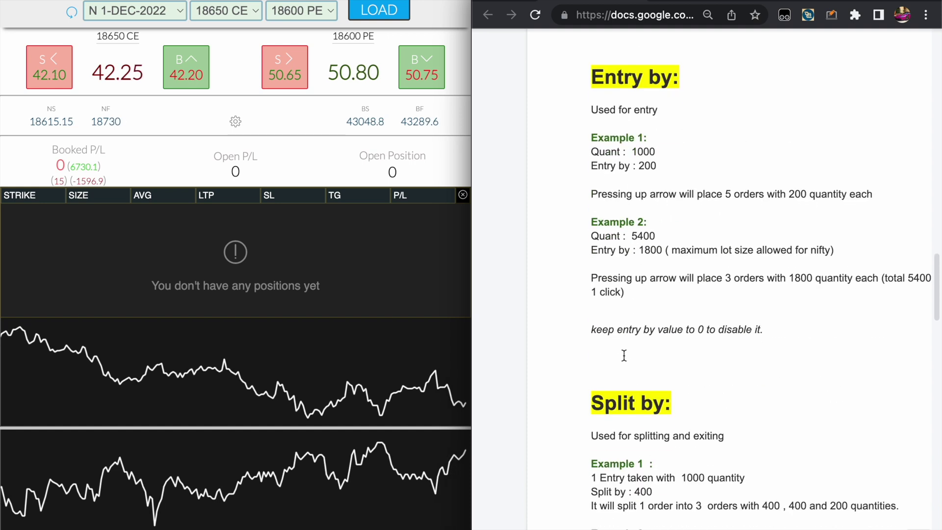
click(529, 312)
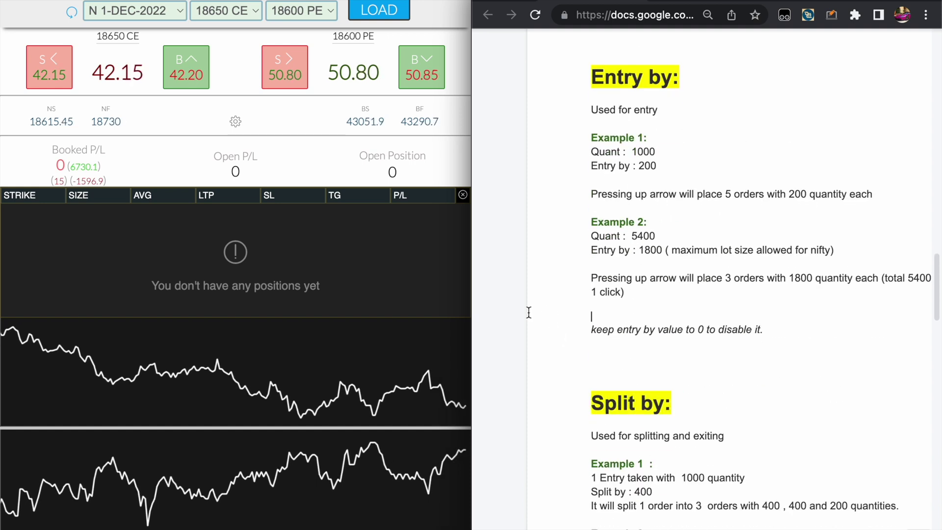
click(236, 122)
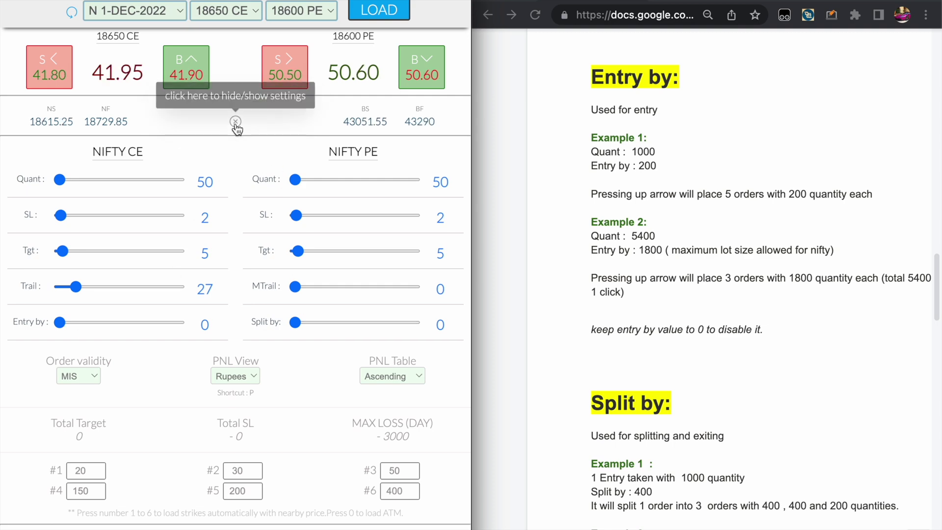
click(235, 123)
Step: Compare the document's supported brokers with those in the trader's menu and home page, and reopen PaperTrade
scroll(578, 407, down, 10)
scroll(578, 412, down, 5)
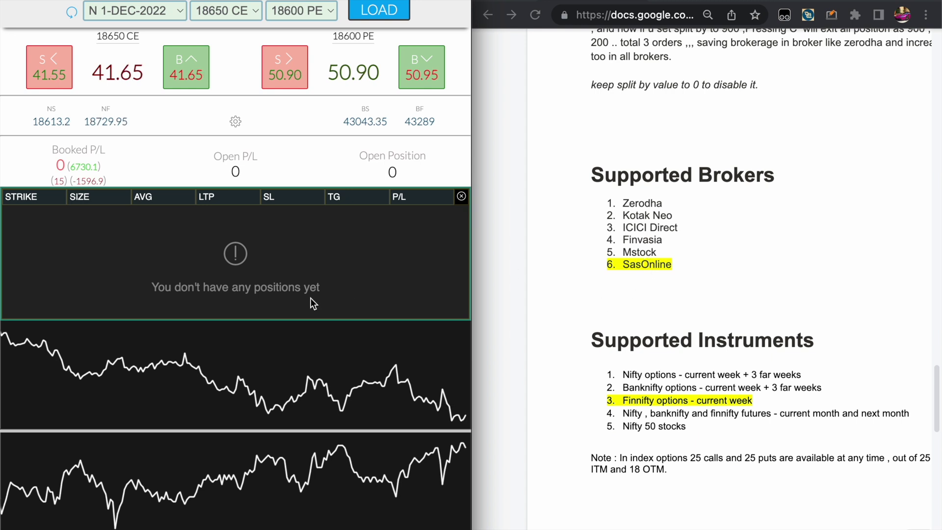
key(m)
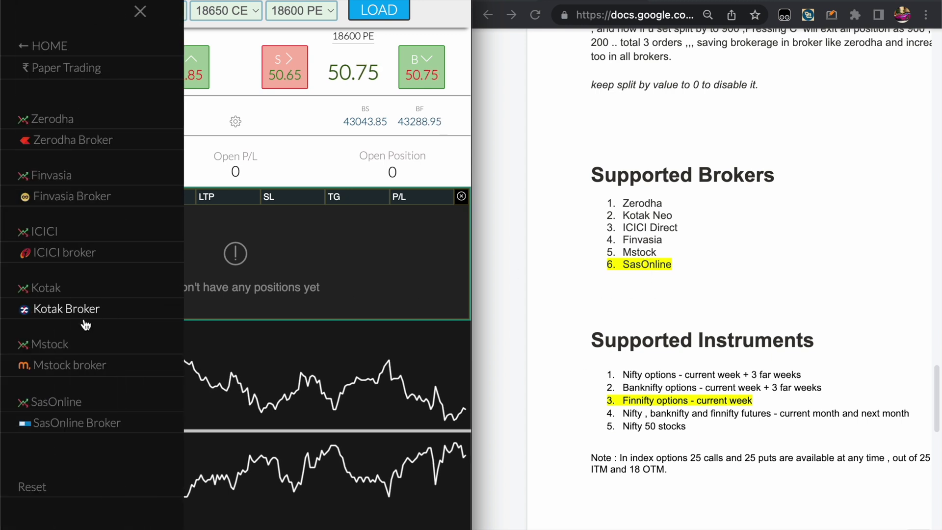
click(56, 46)
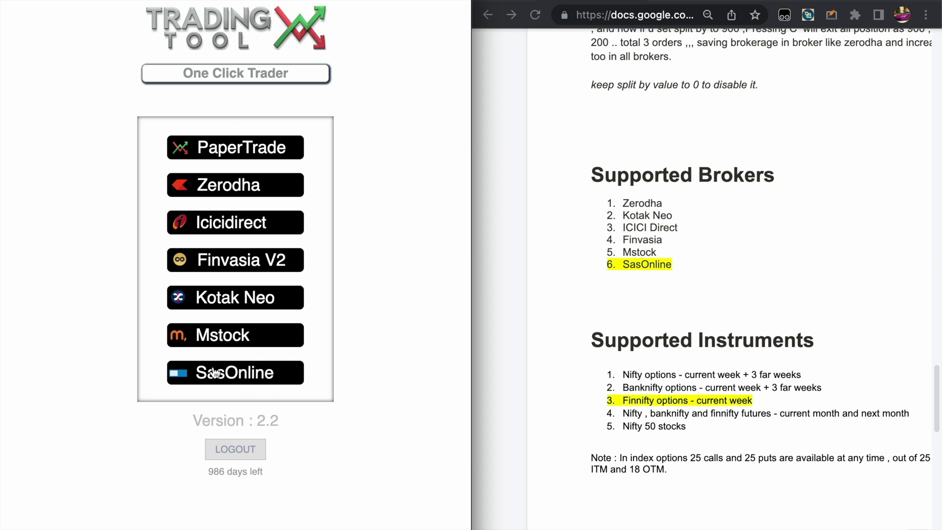
click(234, 152)
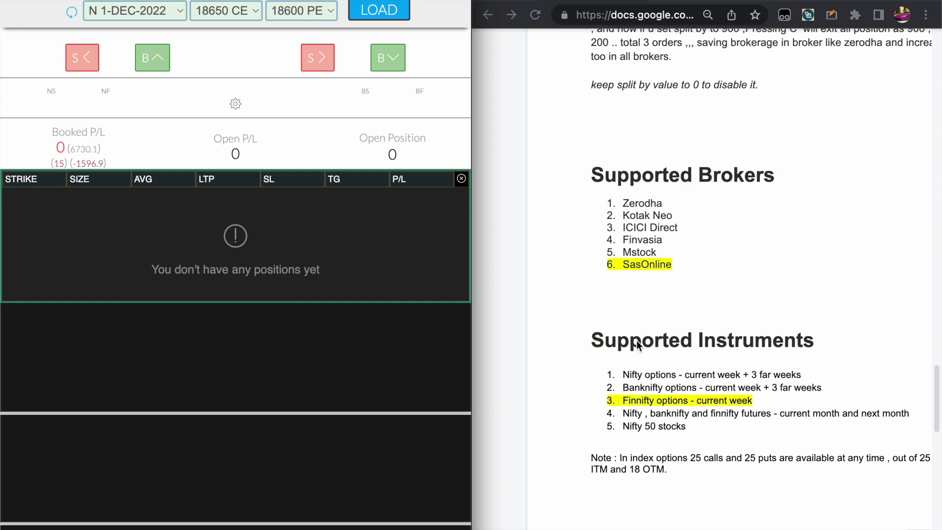
Step: Switch the instrument to the Finnifty expiry F 29-NOV-2022 and return it to N 1-DEC-2022
scroll(638, 345, down, 1)
triple_click(656, 369)
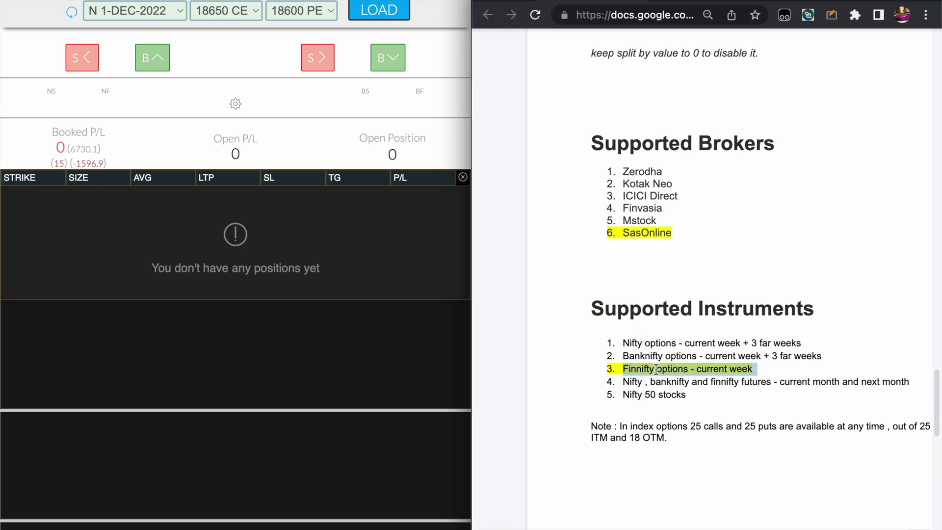
click(140, 11)
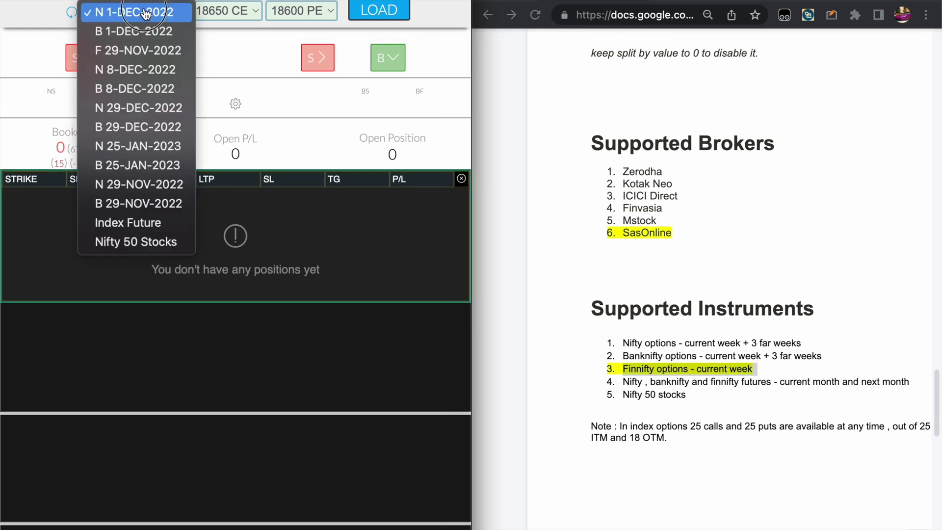
click(138, 50)
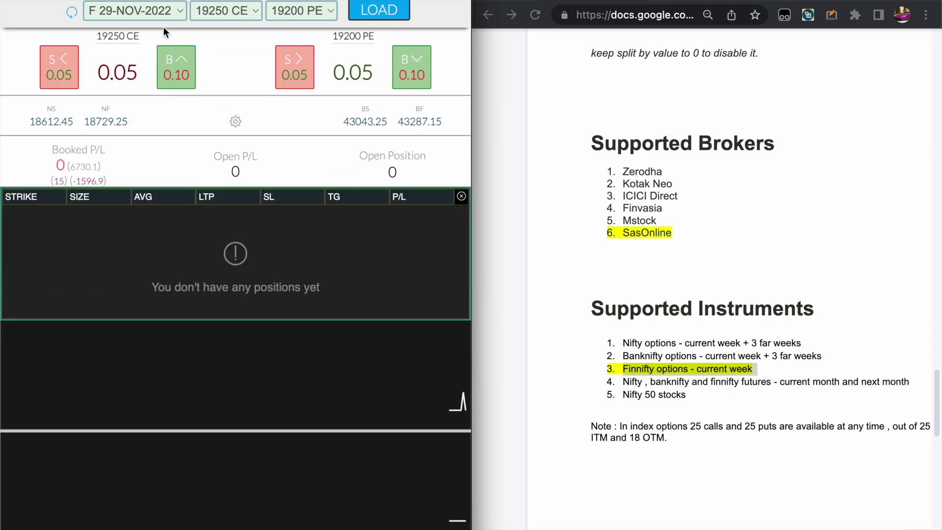
click(109, 5)
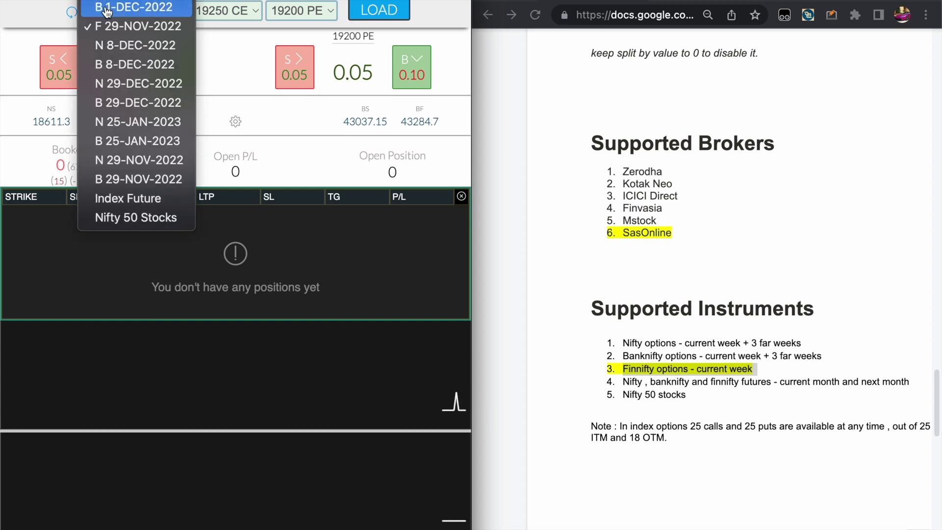
click(113, 2)
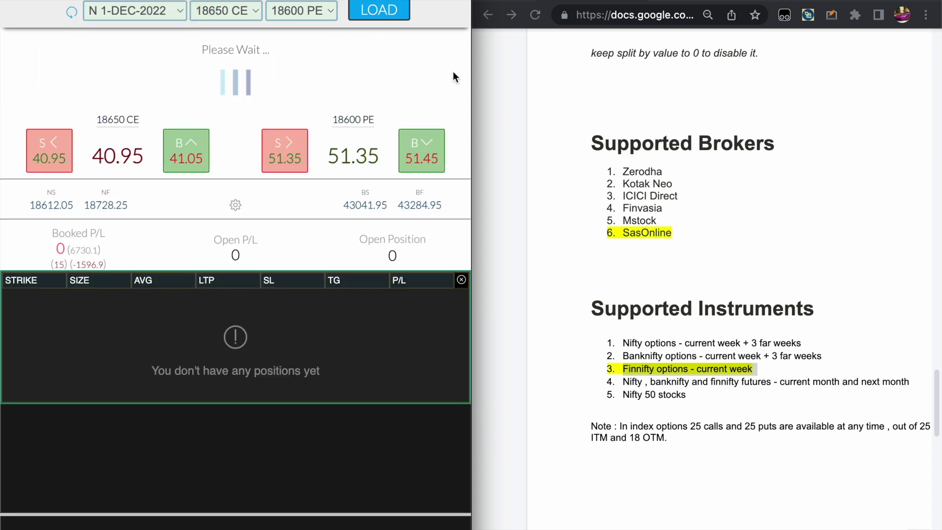
Step: Read the two quantity examples under the "Entry by" heading in the document
scroll(563, 114, up, 15)
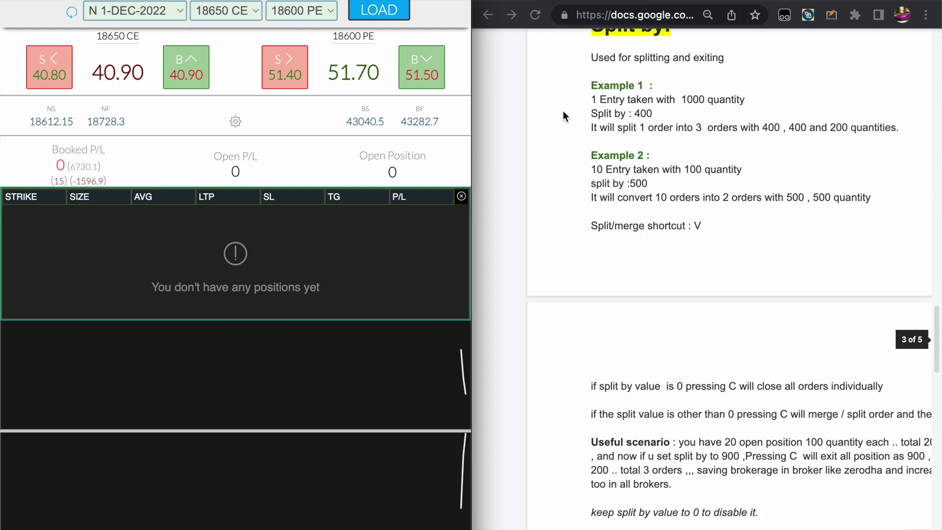
scroll(563, 113, down, 3)
triple_click(641, 206)
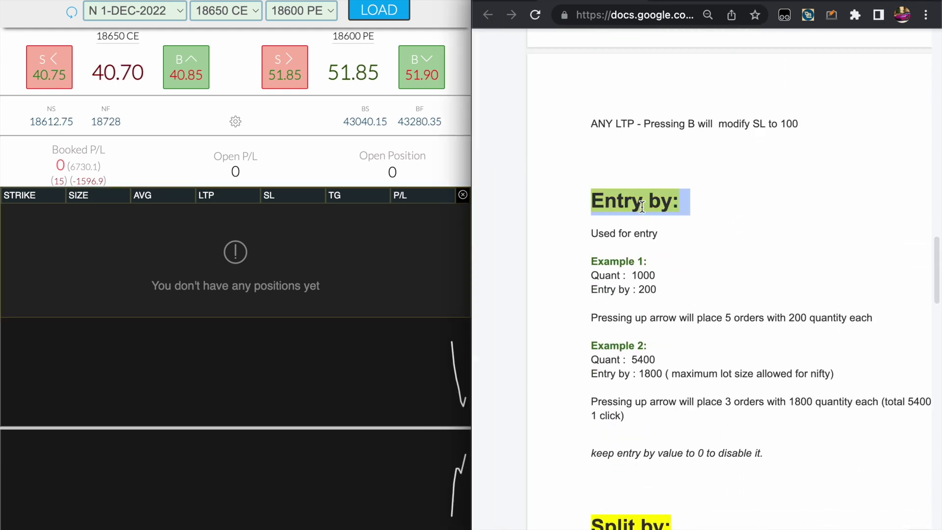
double_click(694, 250)
scroll(696, 251, down, 2)
double_click(695, 249)
click(662, 262)
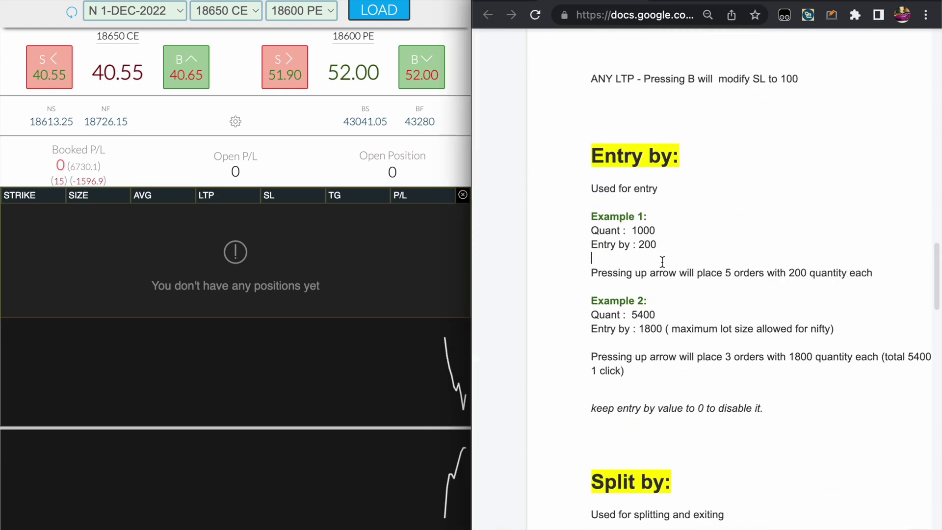
Step: Show the trading settings and set the NIFTY CE quantity to 5400, dismissing the order limit alert
click(233, 122)
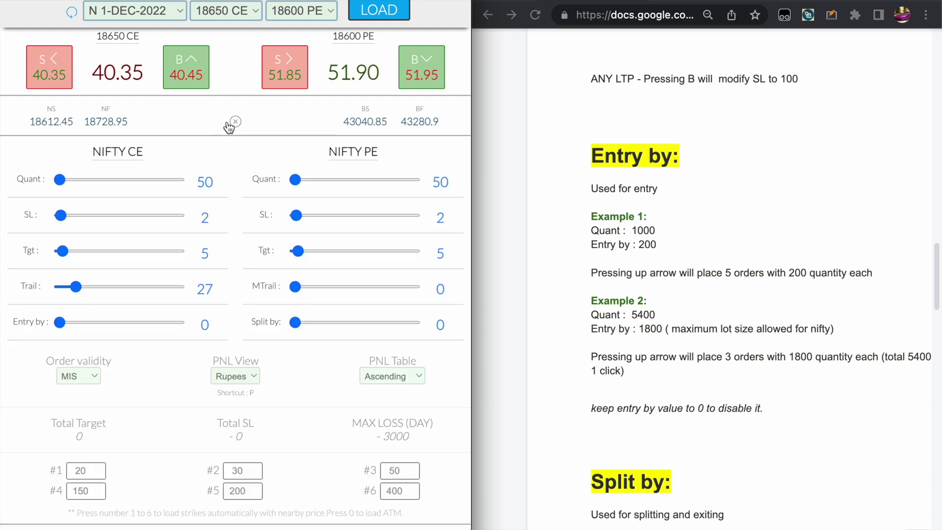
triple_click(657, 409)
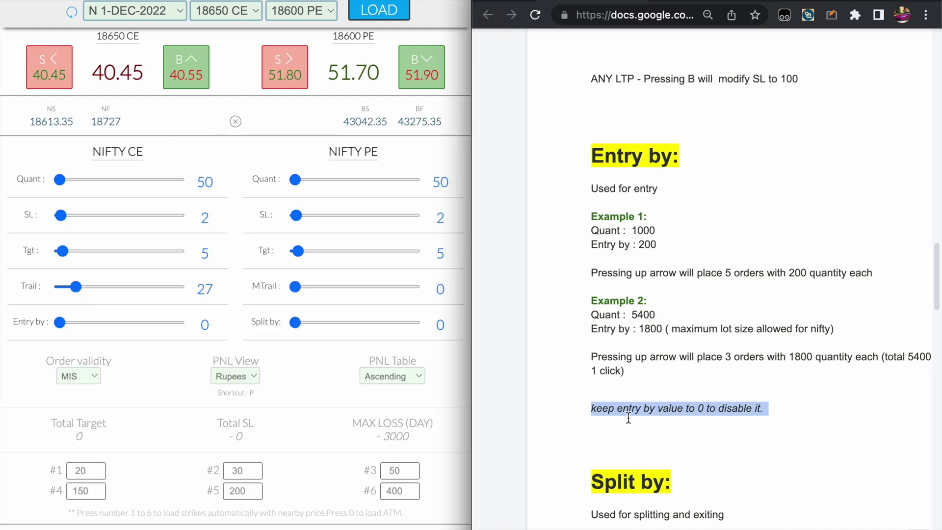
click(172, 339)
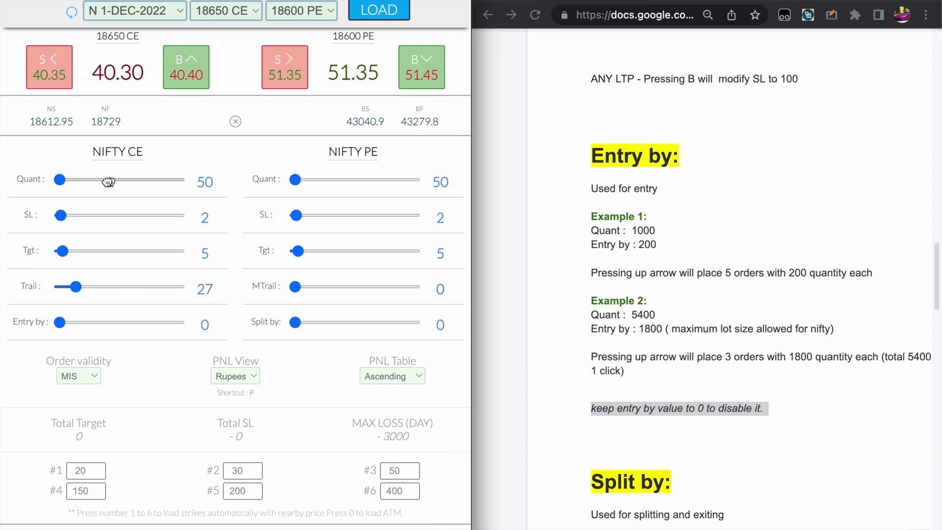
click(76, 180)
scroll(153, 354, down, 1)
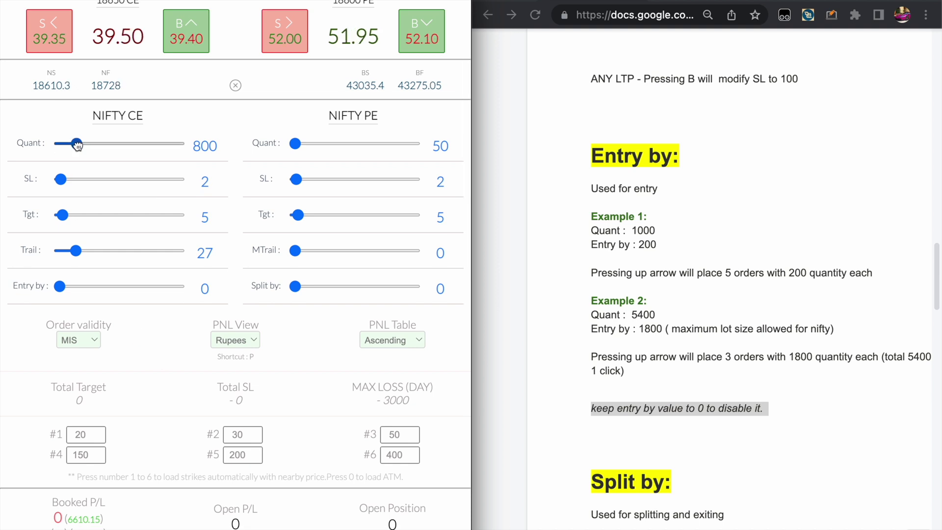
drag(77, 145, 205, 126)
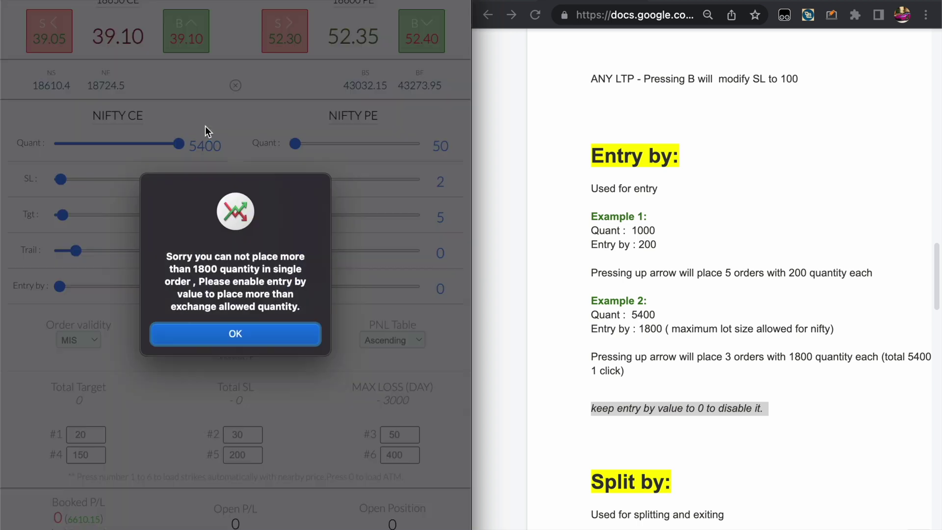
click(228, 334)
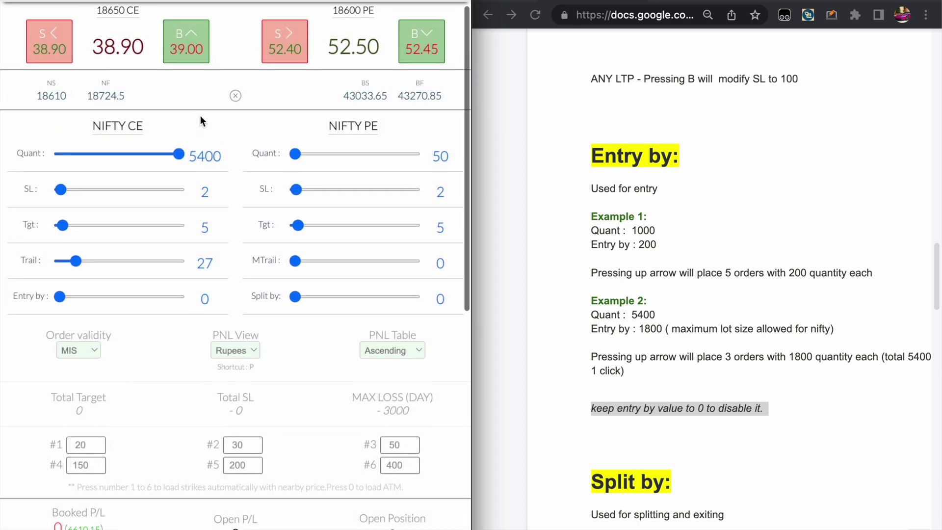
Step: Select the Bank Nifty expiry B 1-DEC-2022 and load its call and put strikes
scroll(200, 116, up, 1)
click(163, 10)
click(155, 36)
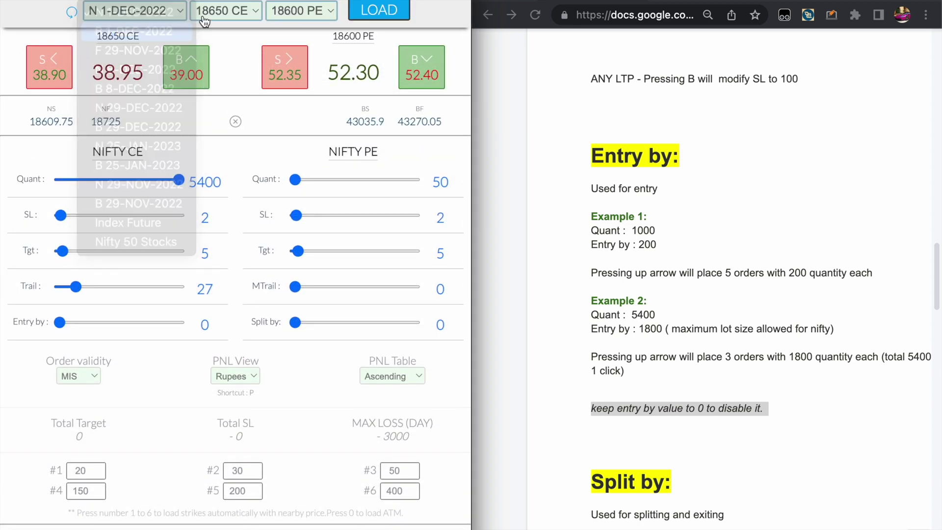
click(390, 17)
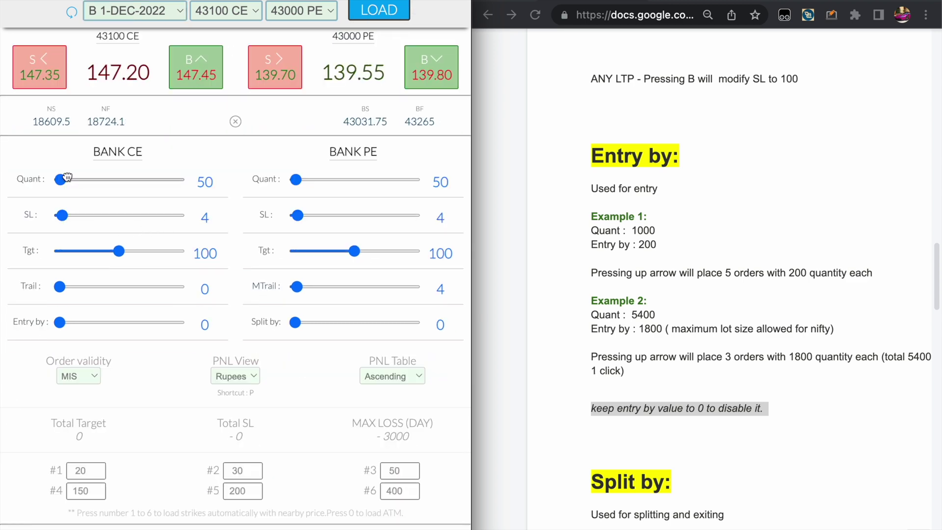
Step: Set the BANK CE quantity to 5400, try to buy the 43100 CE call, and dismiss the order limit alert
drag(67, 178, 268, 202)
key(Up)
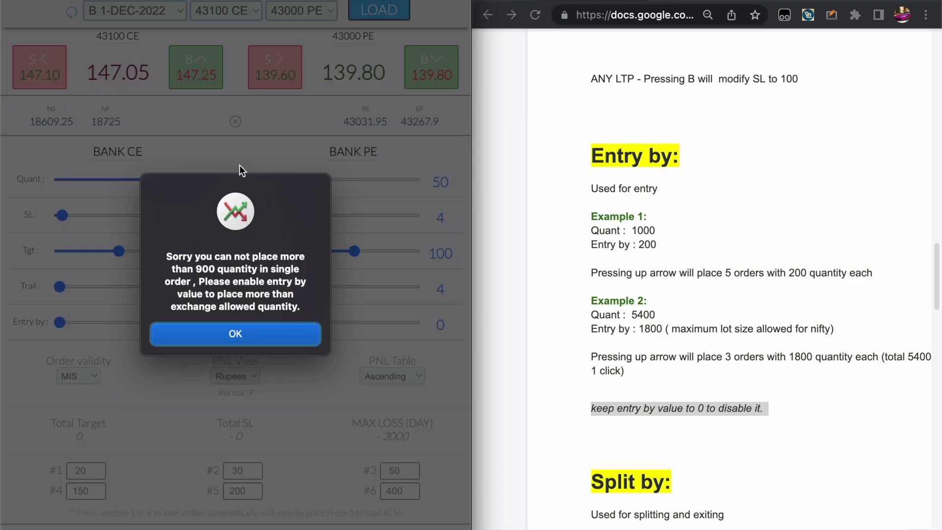
click(227, 334)
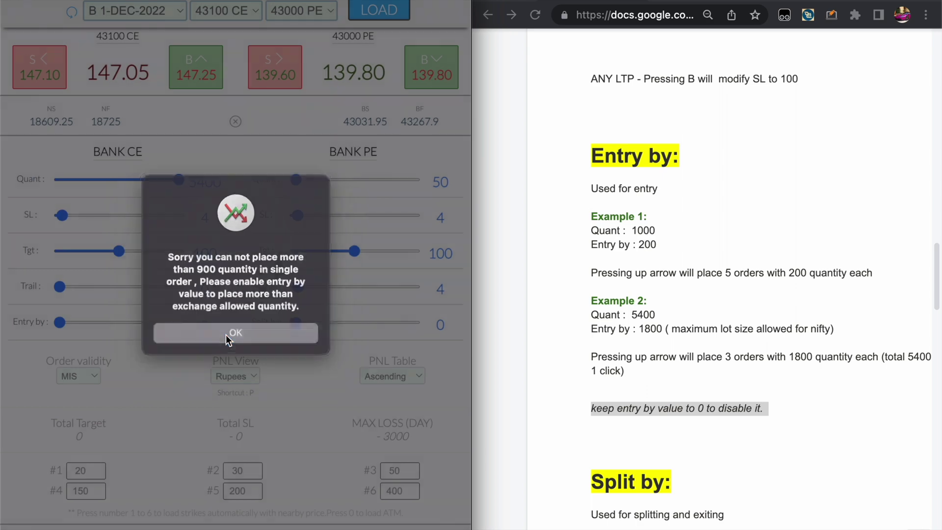
Step: Load the Finnifty expiry F 29-NOV-2022 and try a FINNIFTY CE quantity of 5400, dismissing the order limit alert
click(144, 14)
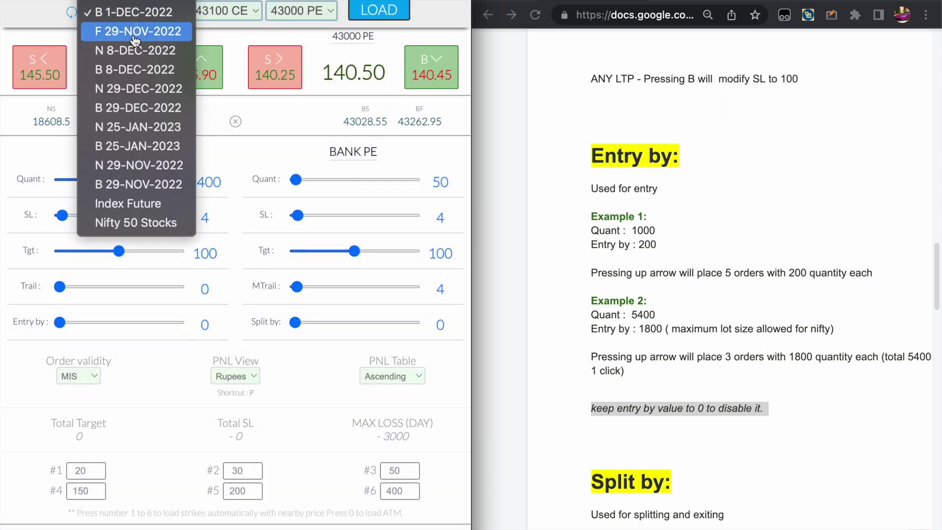
click(139, 36)
click(375, 9)
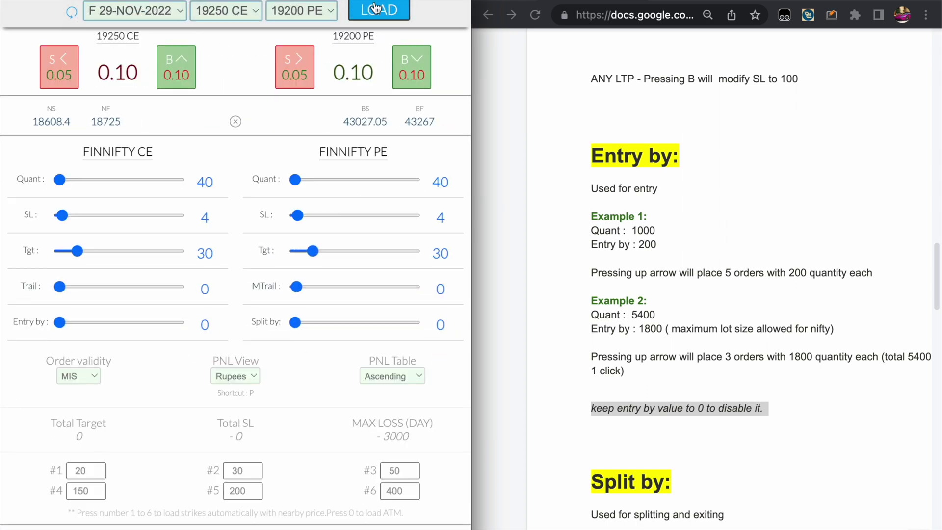
drag(61, 180, 226, 169)
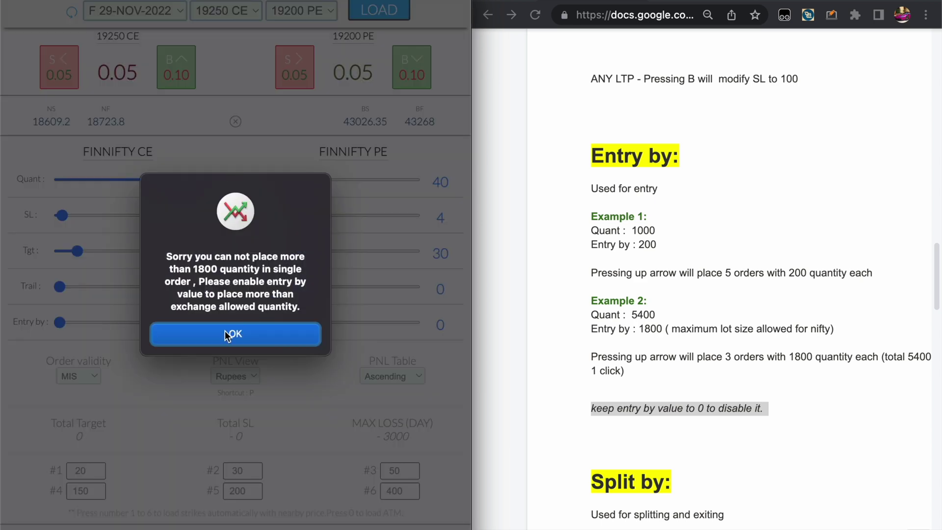
click(226, 335)
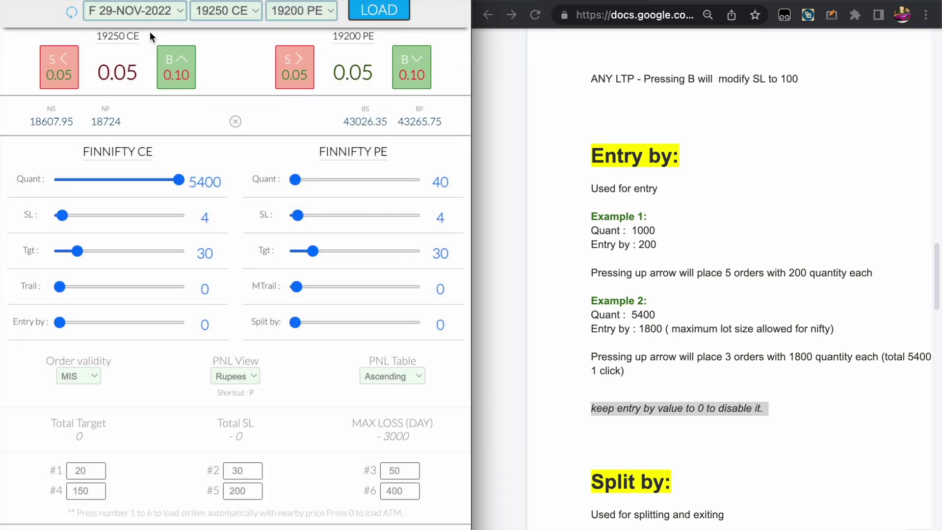
Step: Load the Nifty expiry N 1-DEC-2022 and set the NIFTY CE Entry by value to 1800
click(143, 13)
click(128, 1)
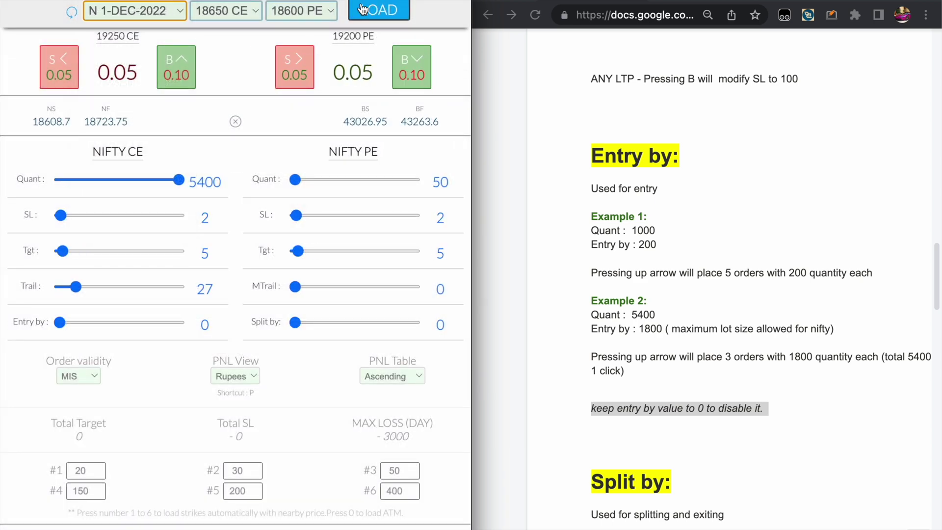
click(363, 10)
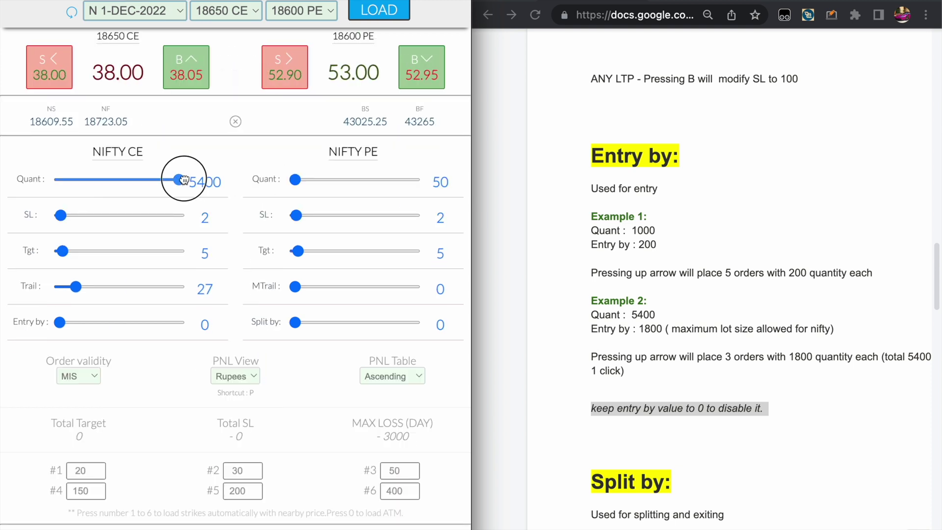
drag(56, 323, 196, 326)
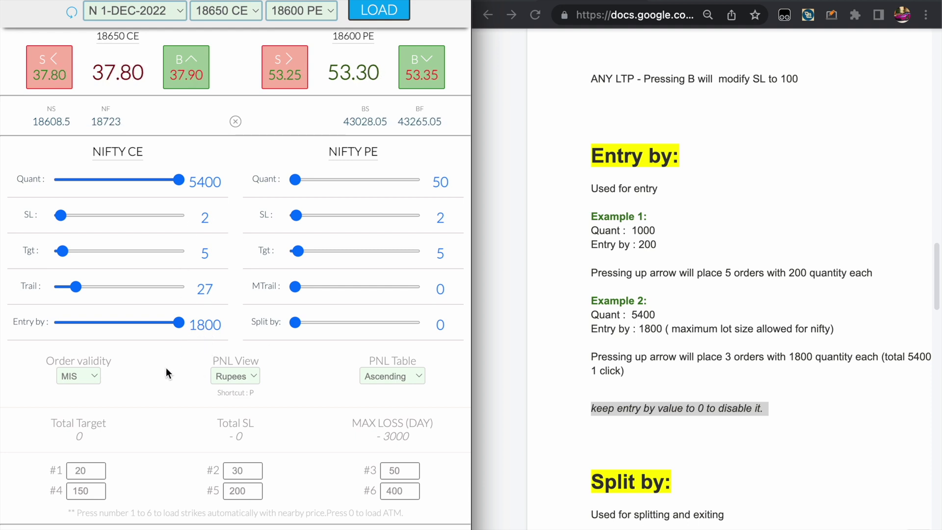
Step: Buy 5400 quantity of the 18650 CE call in slices of 1800 and close all the open positions
scroll(166, 373, down, 7)
key(Up)
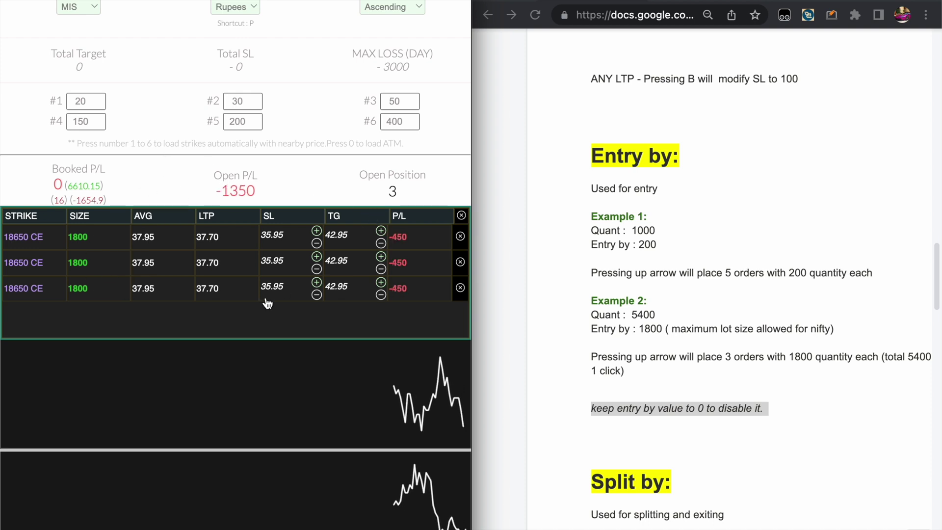
click(461, 216)
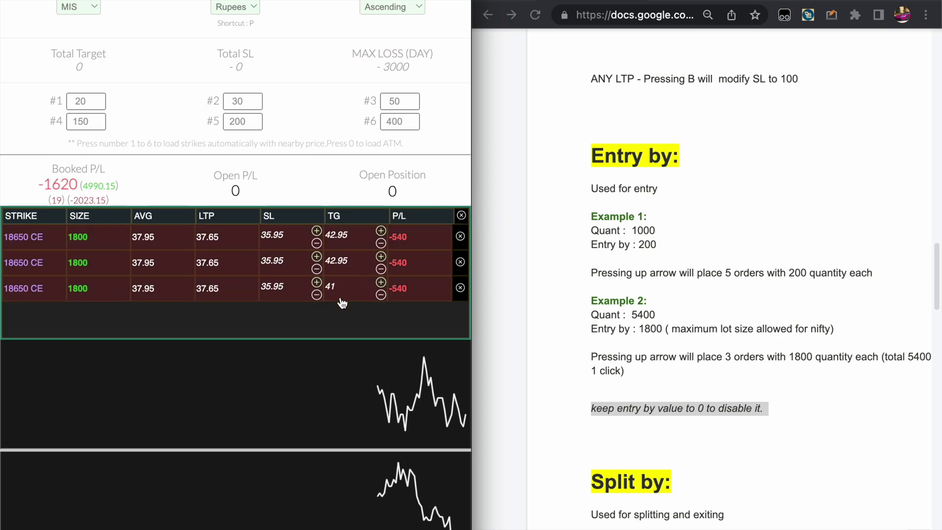
Step: Set the NIFTY CE quantity to 1000 and its Entry by value to 200
scroll(340, 297, up, 7)
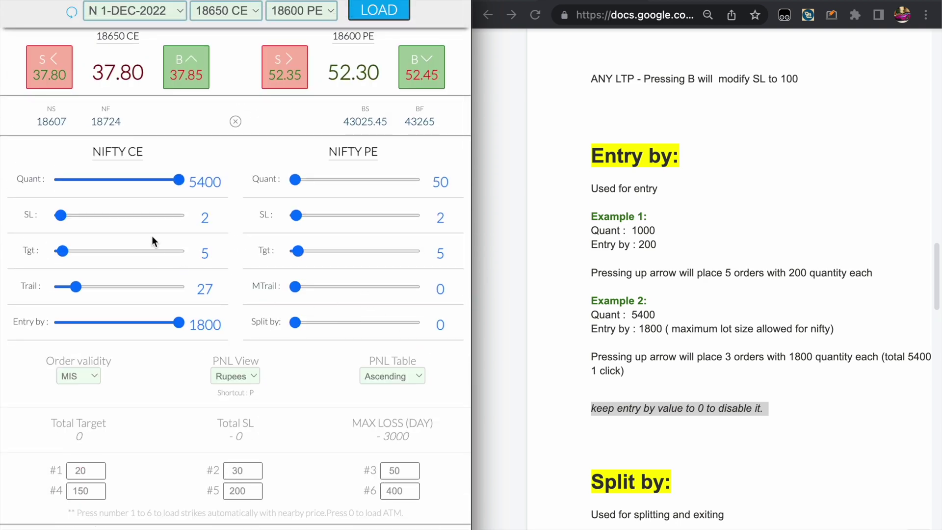
drag(176, 323, 107, 332)
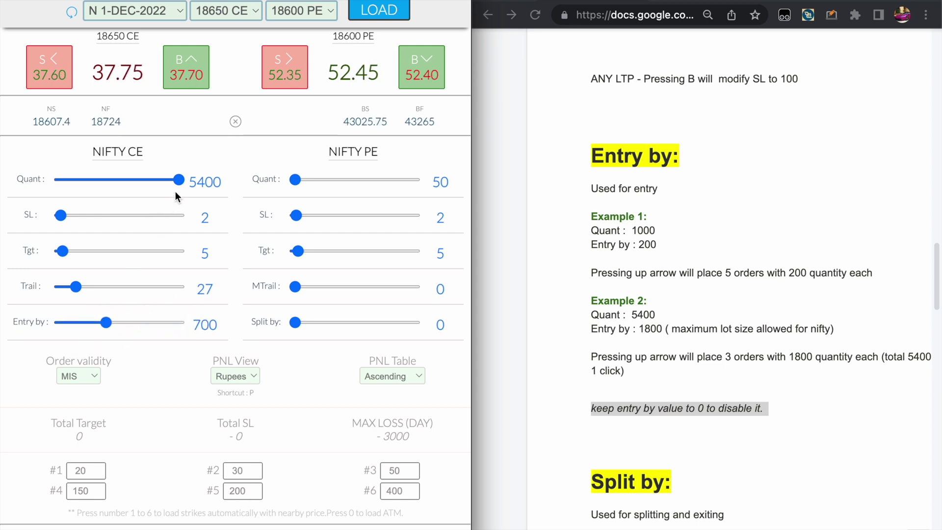
drag(178, 179, 81, 181)
click(204, 324)
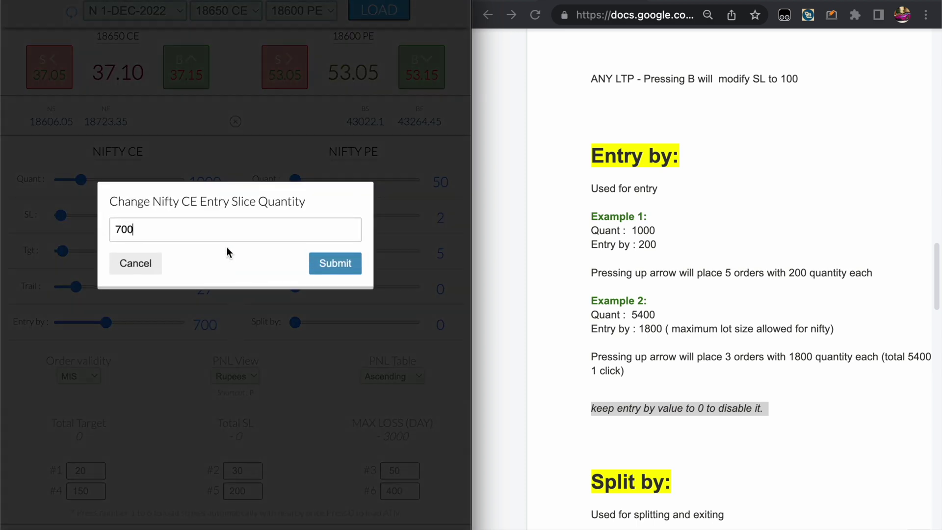
text(200)
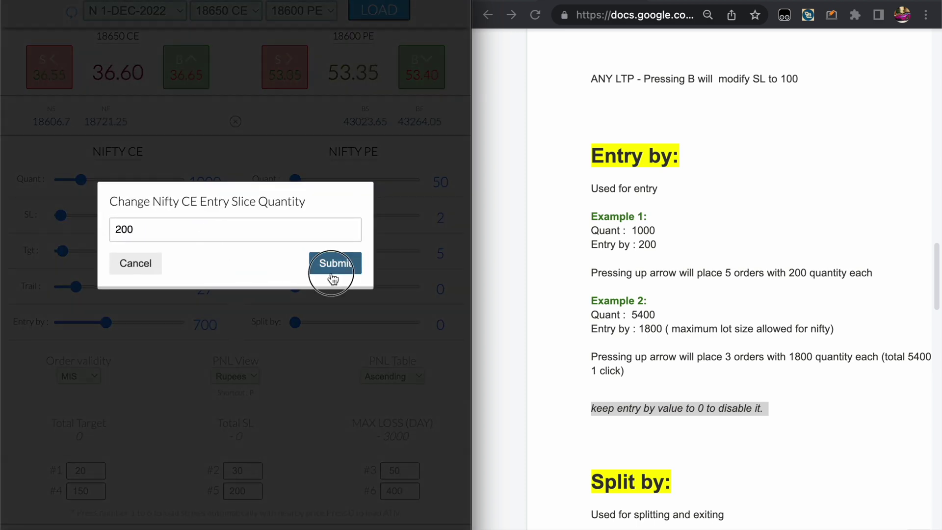
click(335, 267)
Step: Buy 1000 quantity of the 18650 CE call in slices of 200 and review the positions in the table
scroll(206, 388, down, 10)
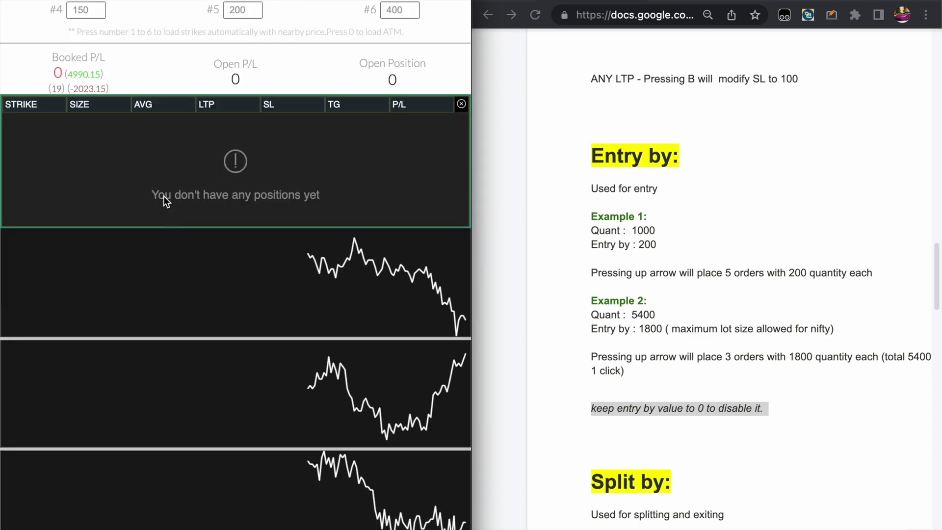
scroll(163, 195, up, 10)
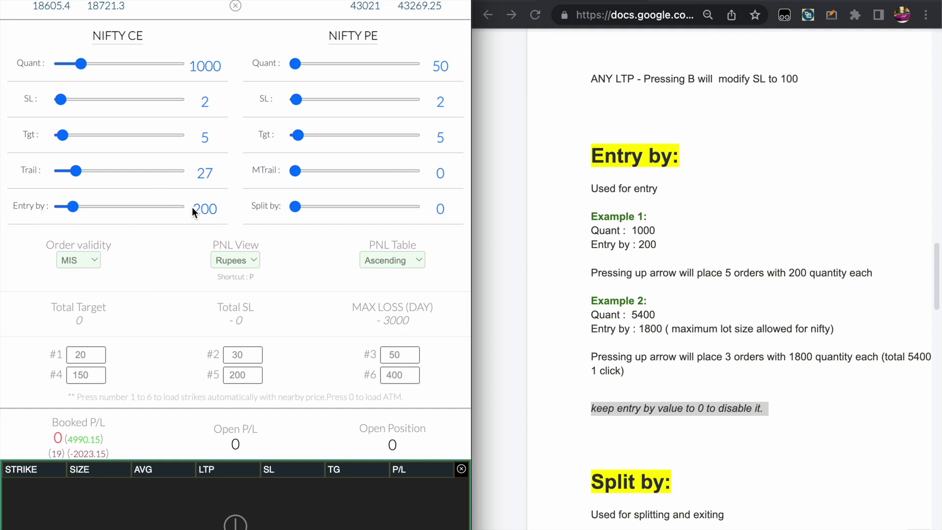
scroll(163, 311, down, 3)
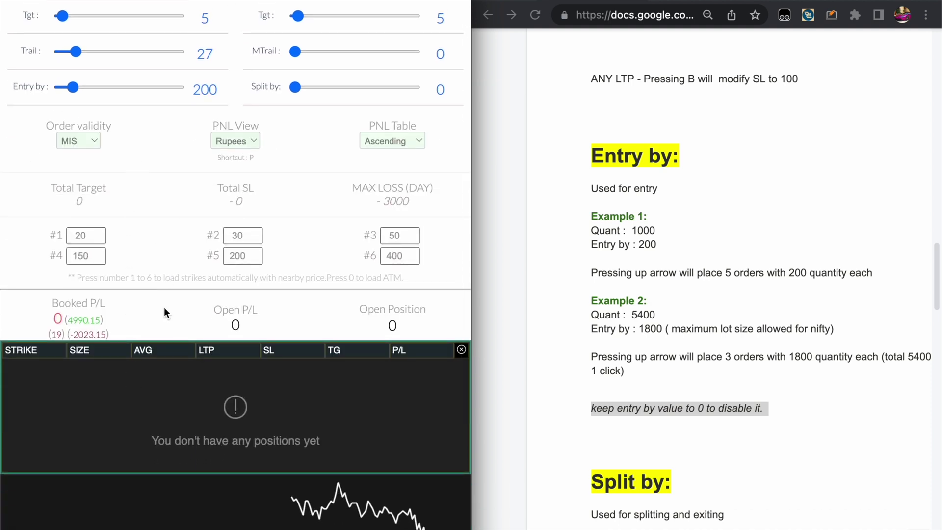
key(Up)
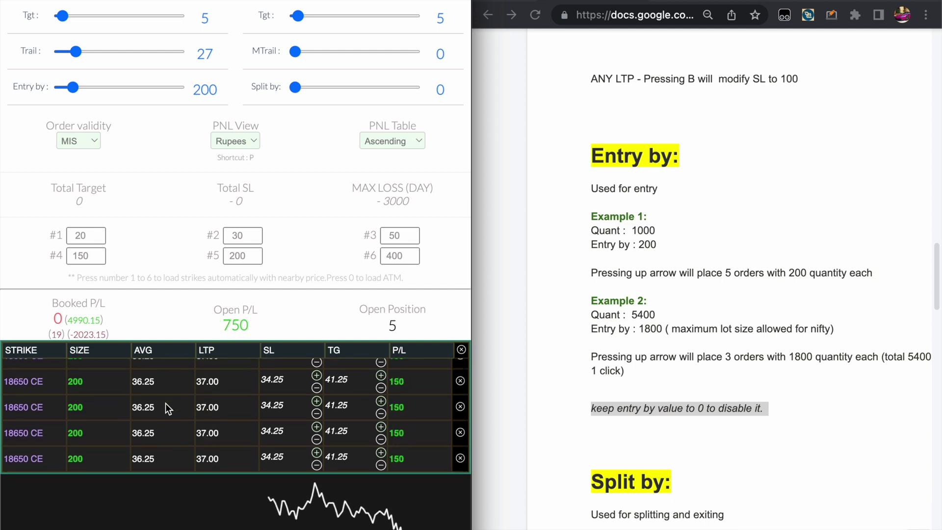
scroll(166, 402, down, 1)
scroll(163, 399, up, 1)
scroll(164, 399, down, 1)
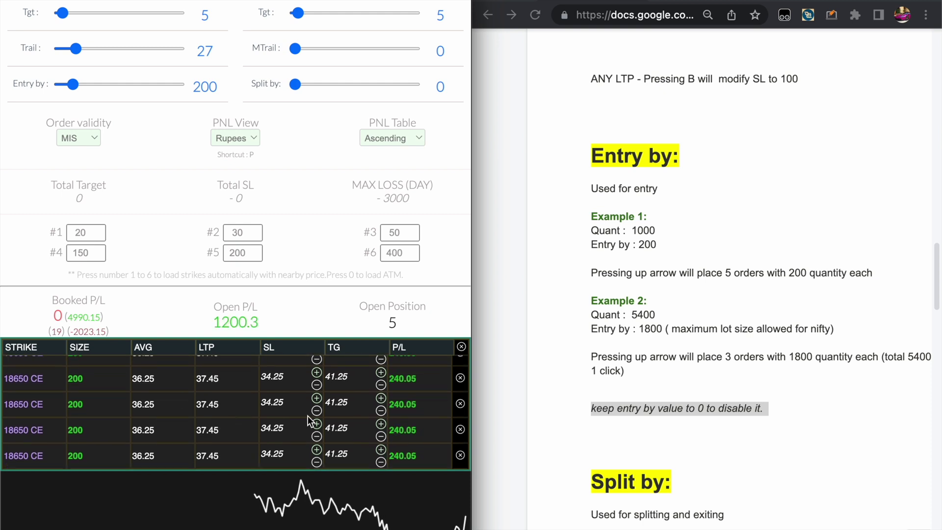
Step: Examine the "Split by" section and the Split / Merge entry in the document's shortcut list alongside the trading settings
scroll(575, 299, down, 3)
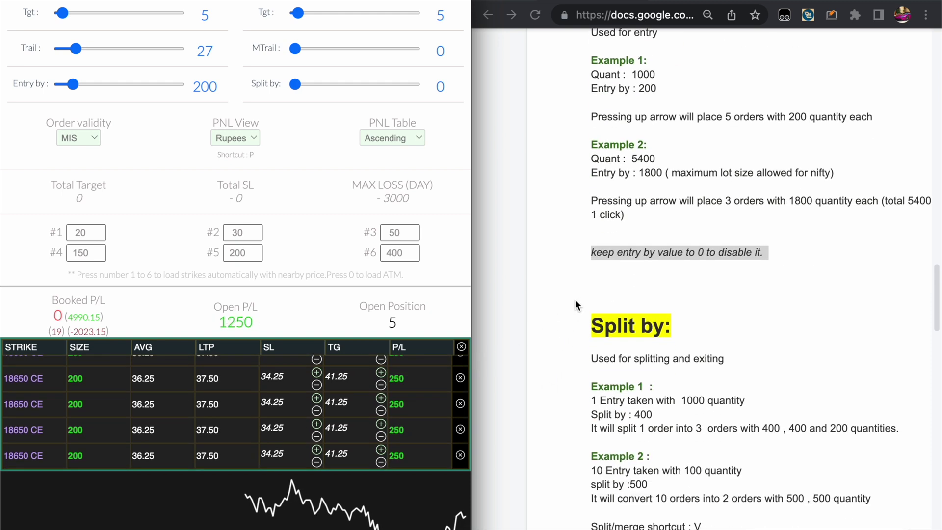
triple_click(609, 329)
scroll(306, 224, up, 5)
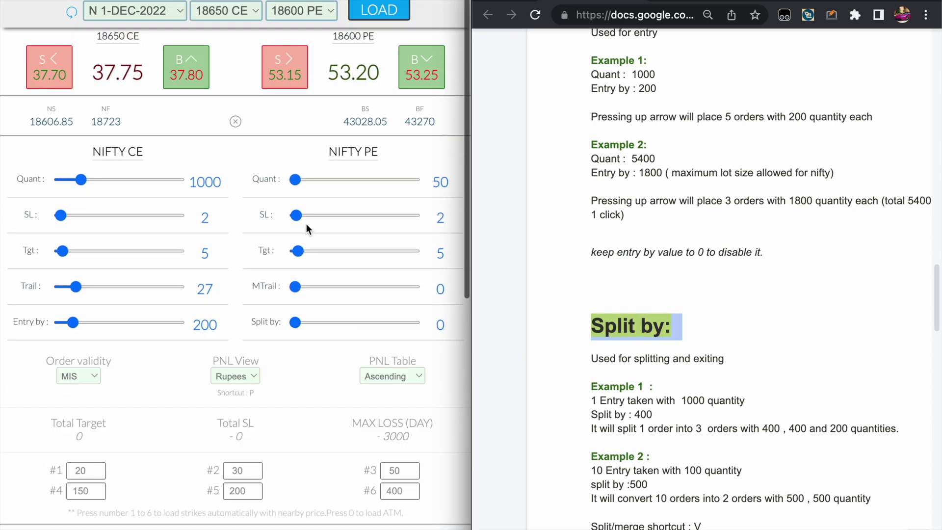
scroll(287, 398, down, 1)
scroll(288, 399, down, 3)
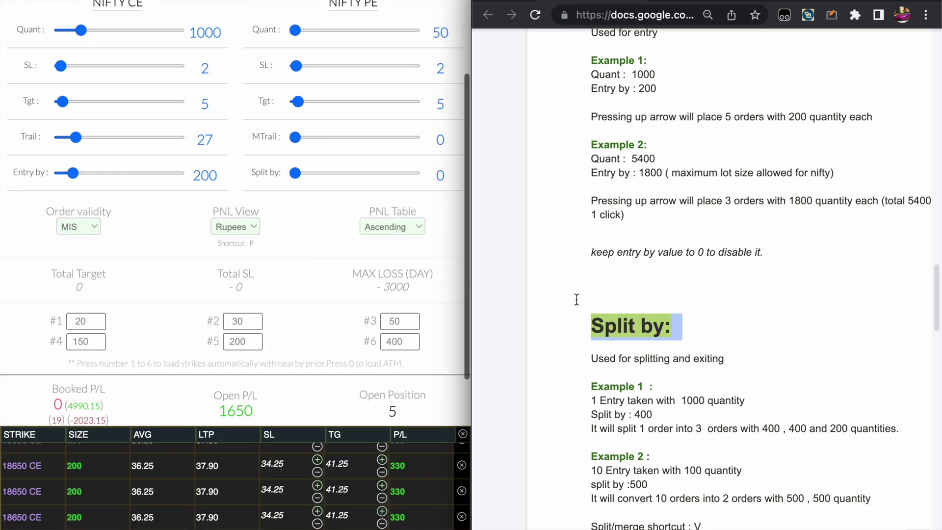
click(325, 396)
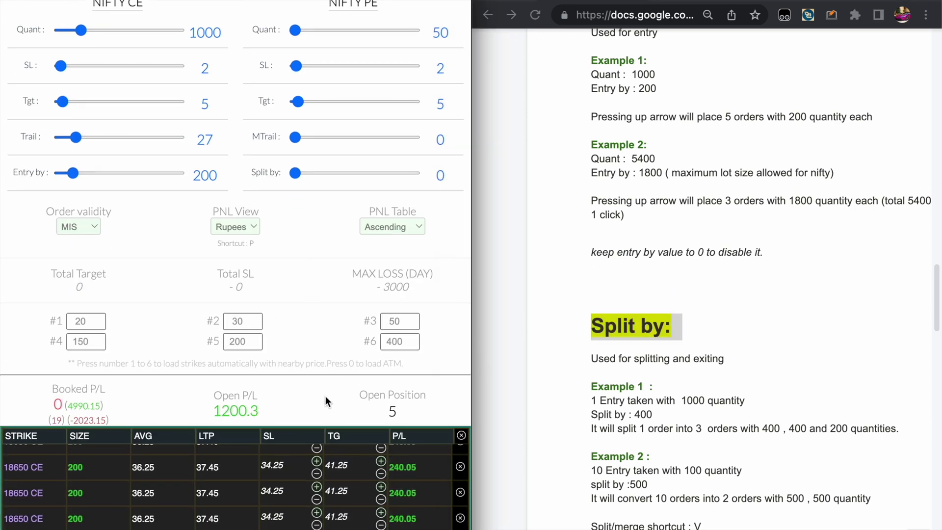
scroll(652, 182, up, 10)
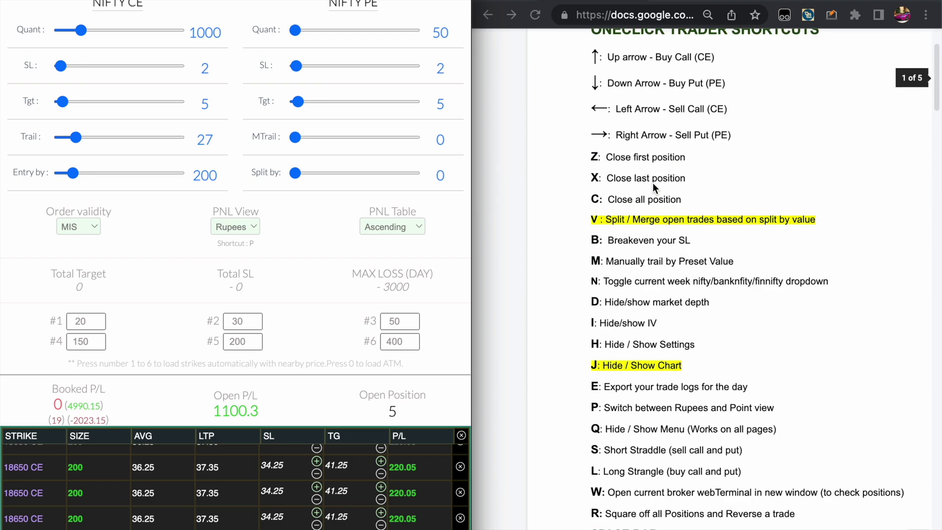
click(605, 220)
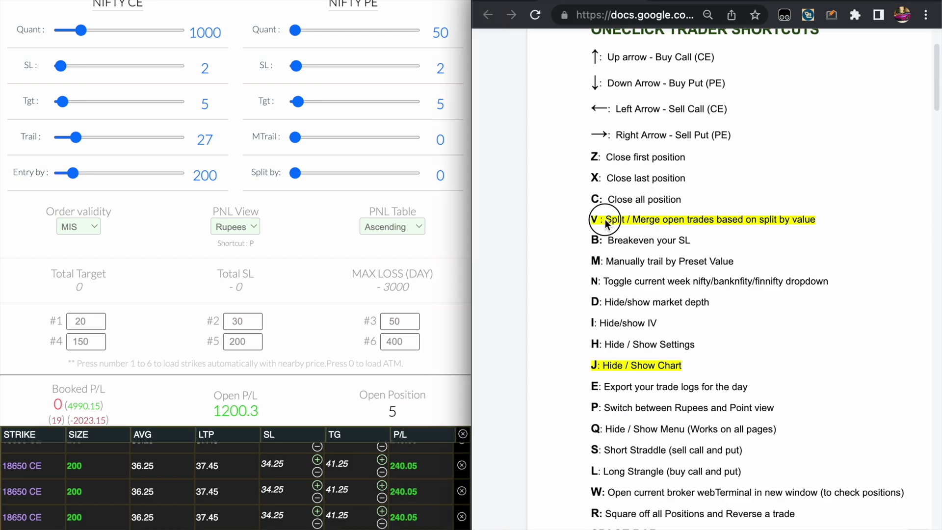
scroll(610, 316, down, 20)
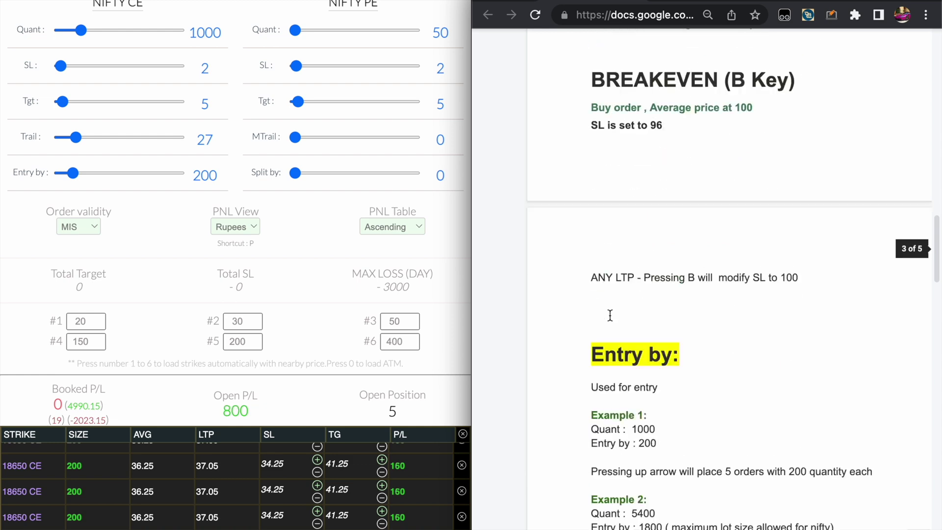
scroll(348, 377, down, 5)
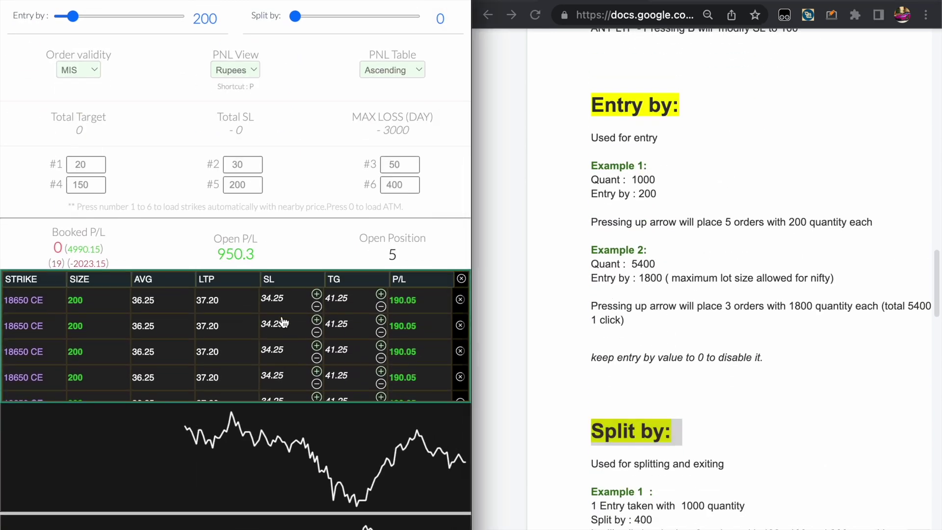
Step: Set the Split by value to 1800 and merge the open 18650 CE positions
scroll(268, 184, up, 4)
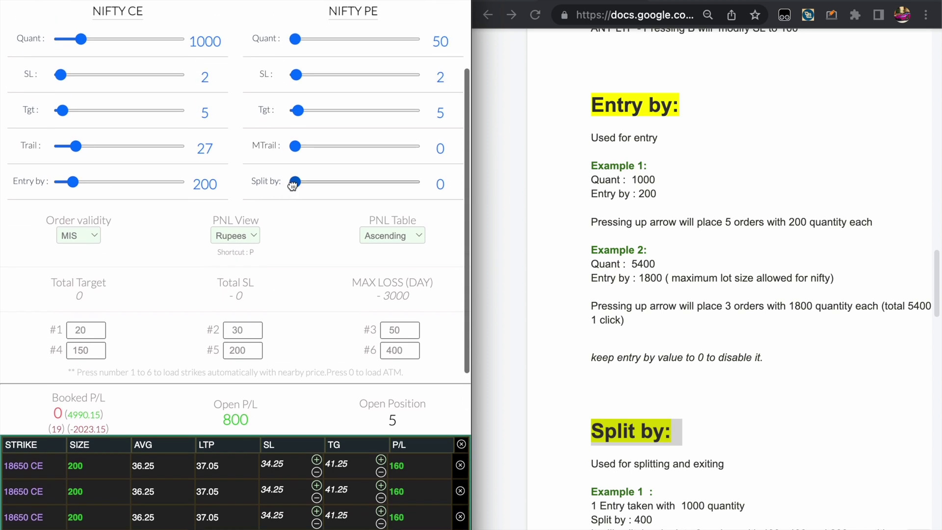
drag(293, 183, 439, 181)
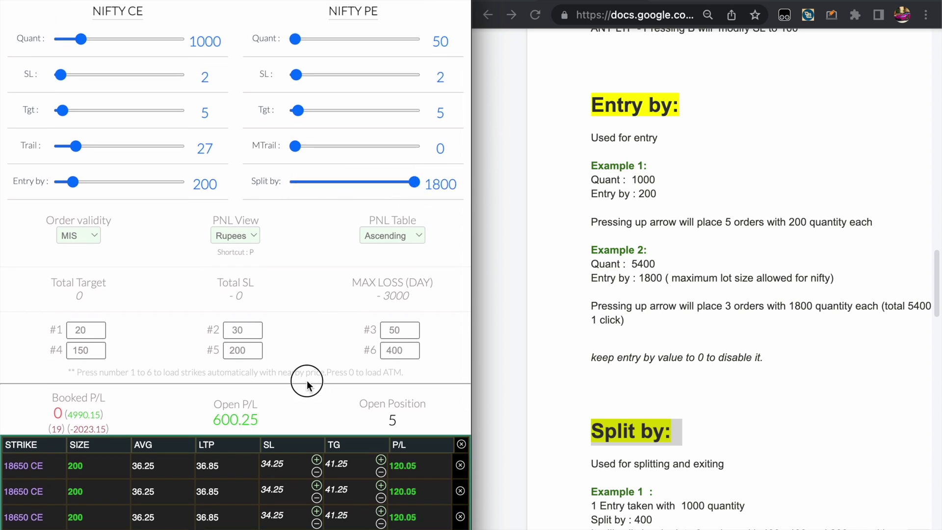
key(s)
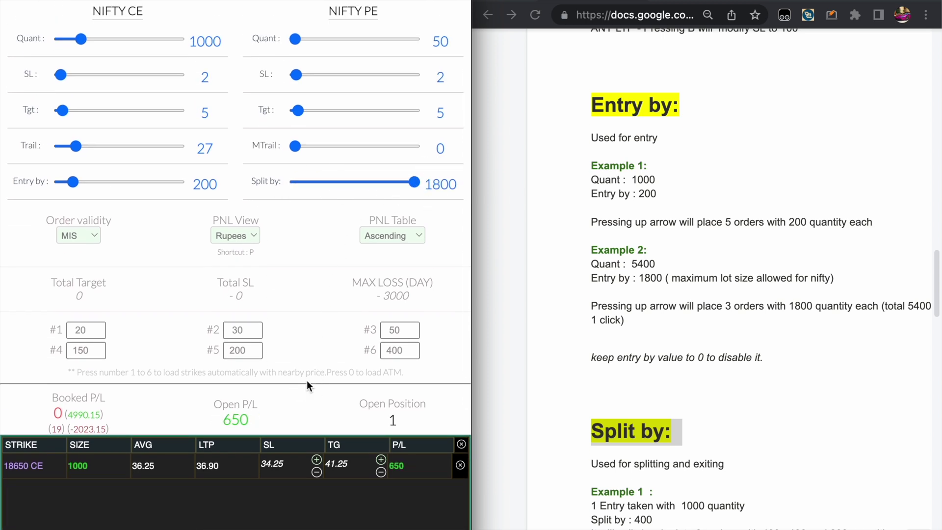
Step: Split the 1000-quantity 18650 CE position with a Split by value of 150 and close the remaining 100-quantity slice
scroll(324, 358, down, 1)
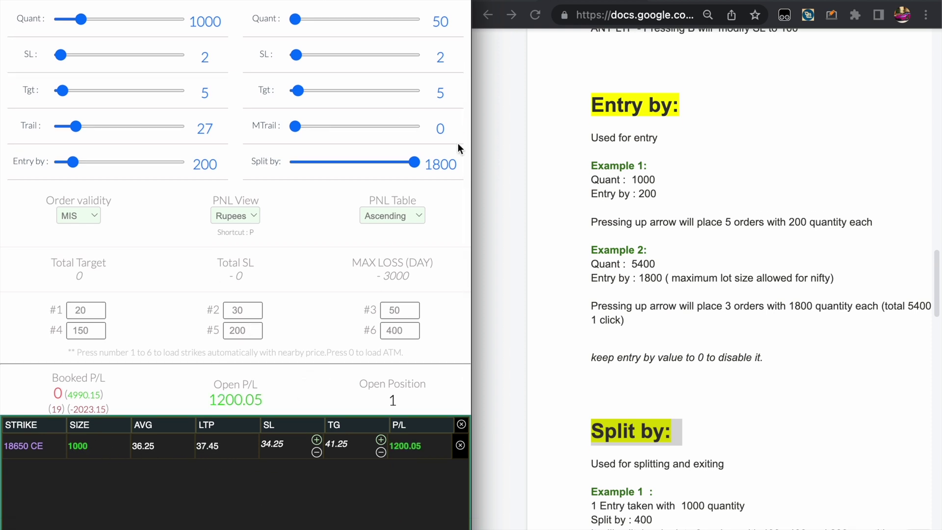
drag(420, 161, 287, 172)
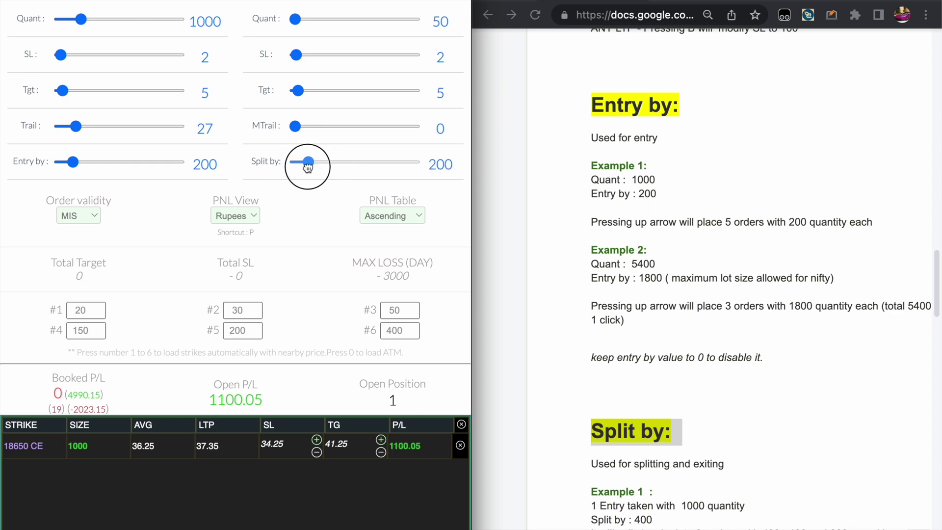
key(s)
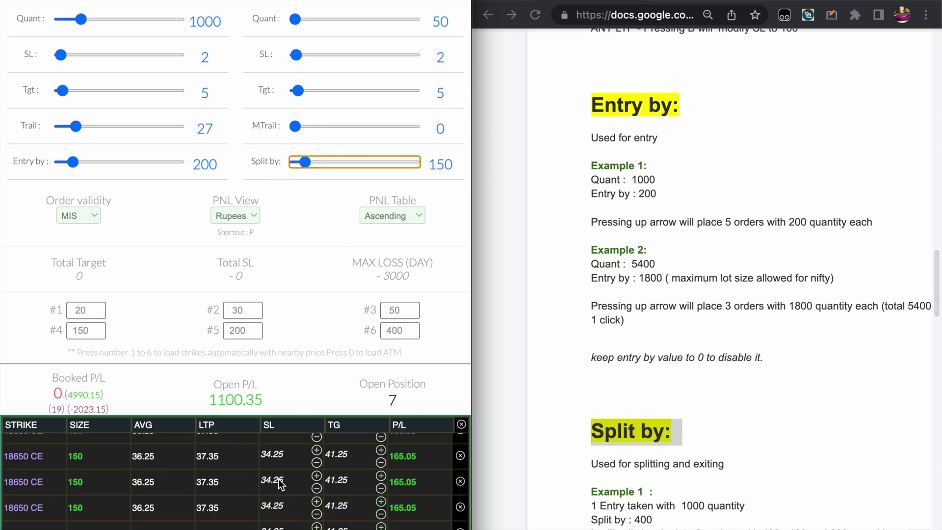
scroll(278, 478, down, 5)
click(460, 270)
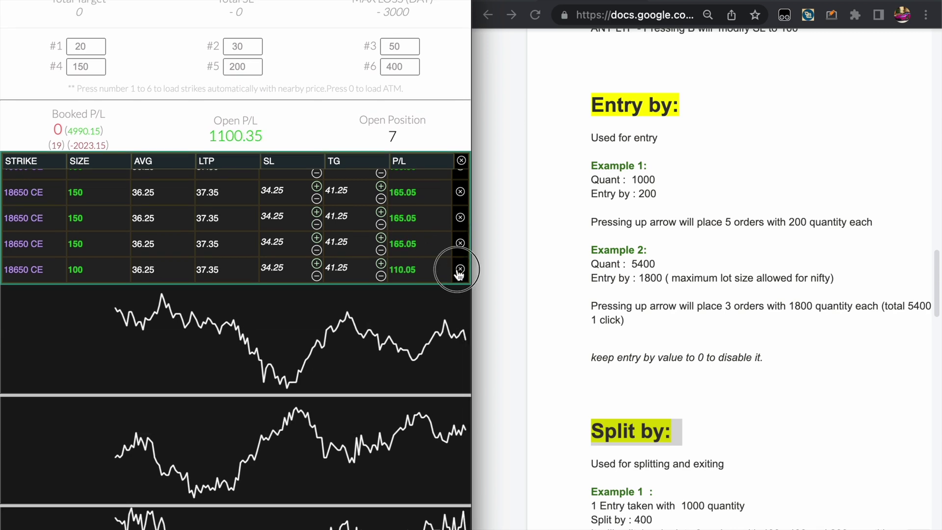
Step: Close two more 150-quantity 18650 CE slices and merge the open ones with a Split by value of 1800
click(460, 243)
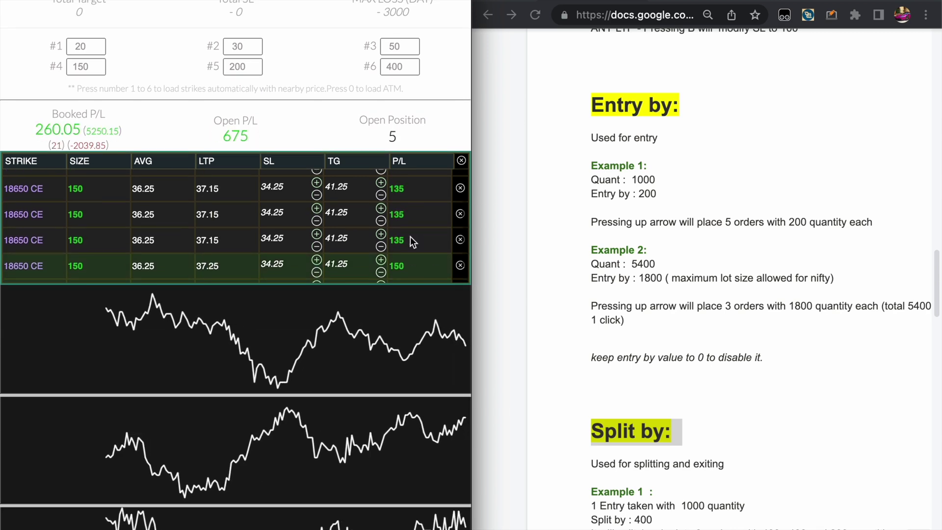
click(459, 241)
scroll(363, 159, up, 4)
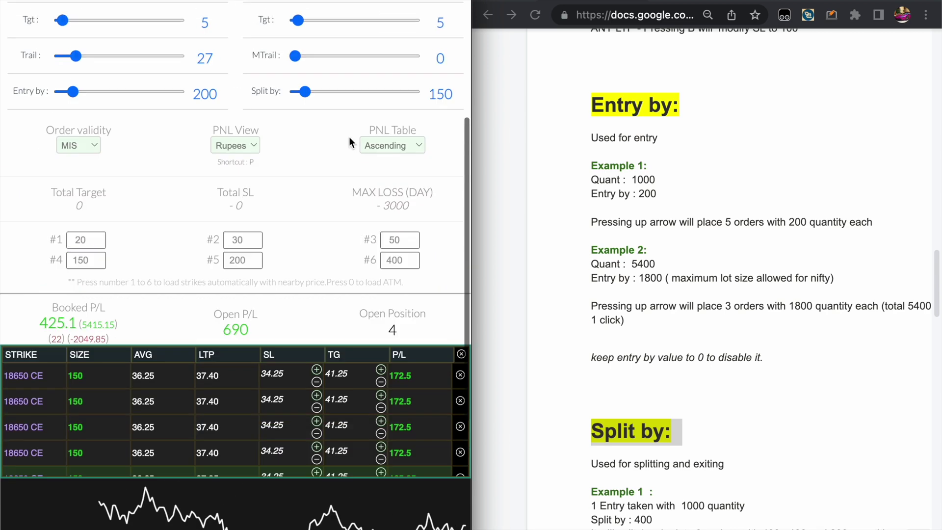
drag(302, 90, 460, 136)
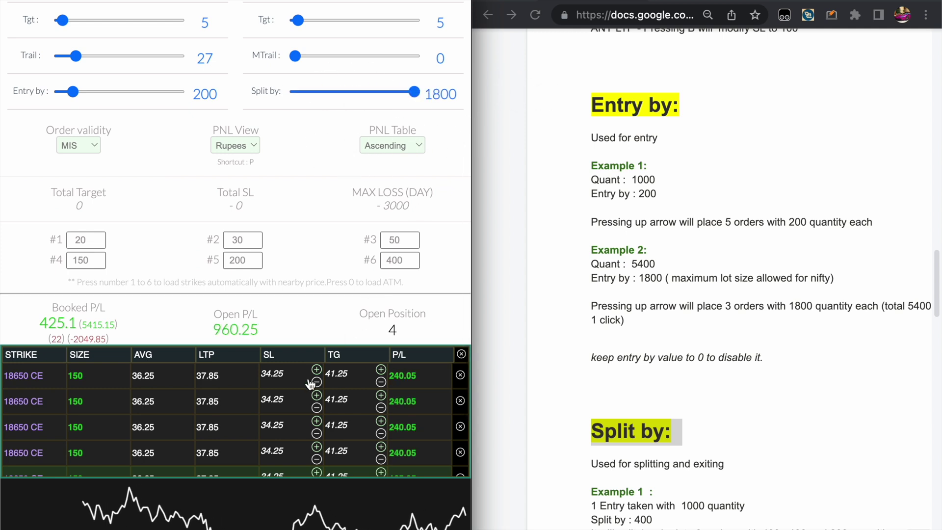
key(s)
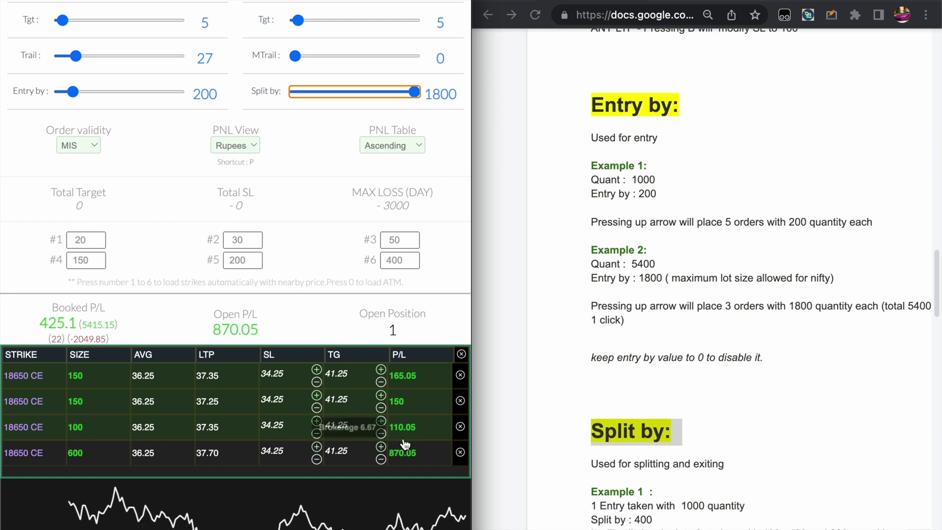
Step: Split the merged 600-quantity 18650 CE position with a Split by value of 150
drag(308, 93, 305, 94)
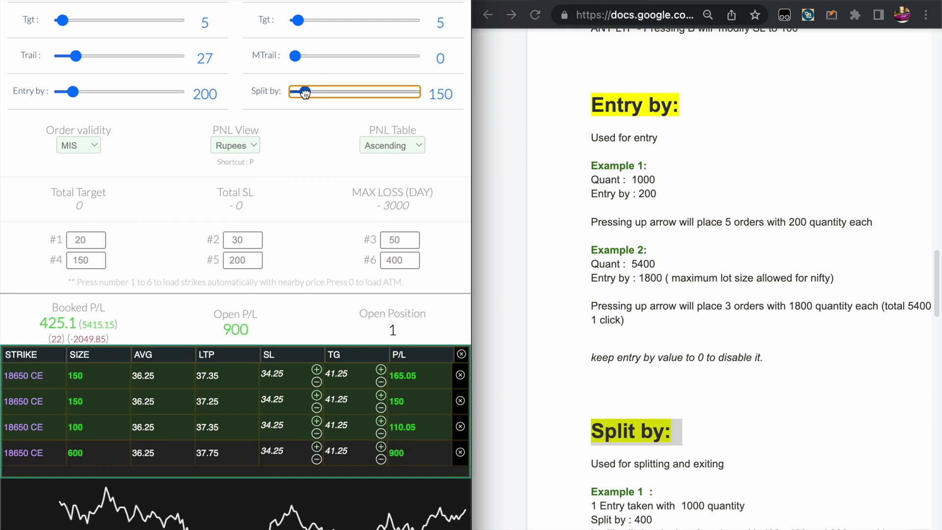
key(s)
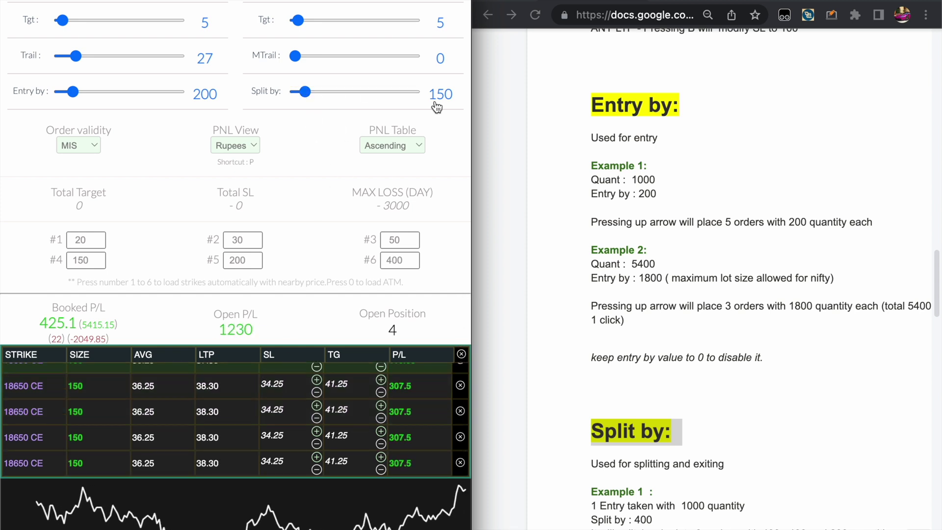
Step: Merge the 150-quantity slices with a Split by value of 1800 and close all open positions
drag(308, 92, 475, 88)
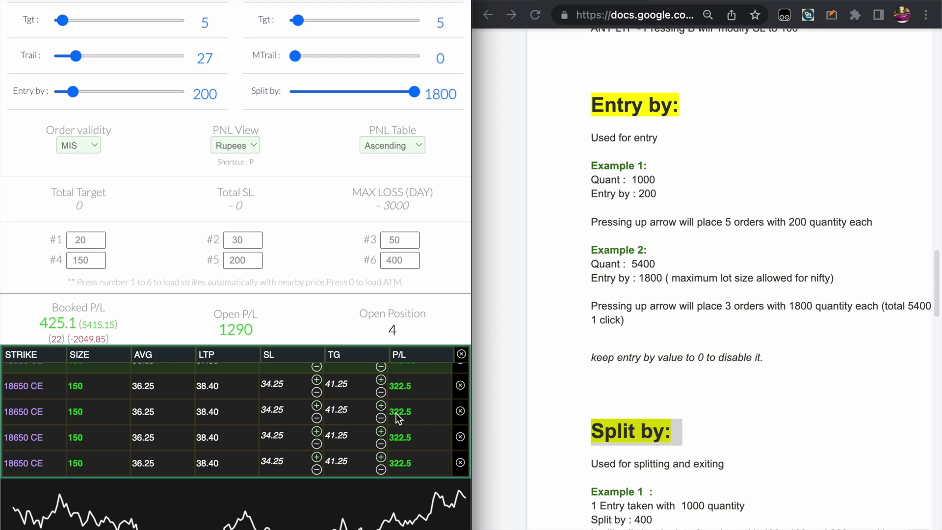
scroll(559, 308, up, 15)
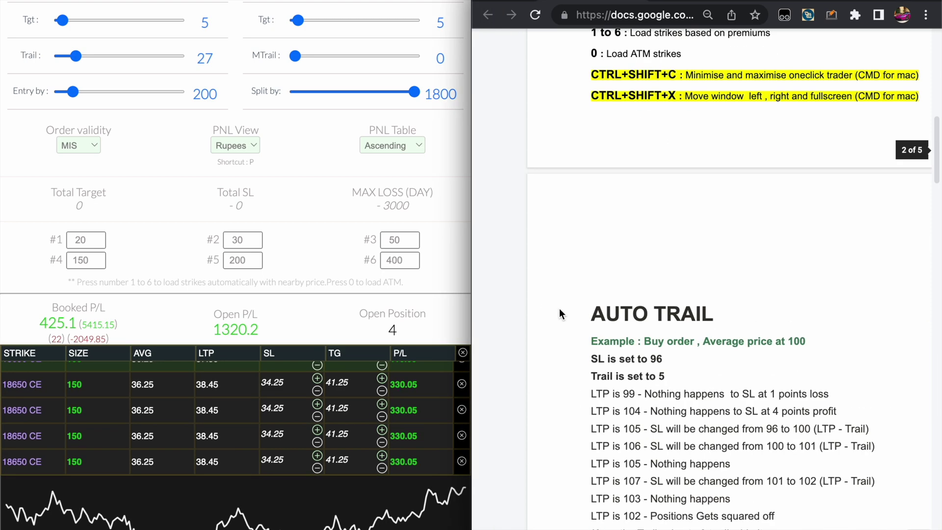
scroll(559, 308, down, 4)
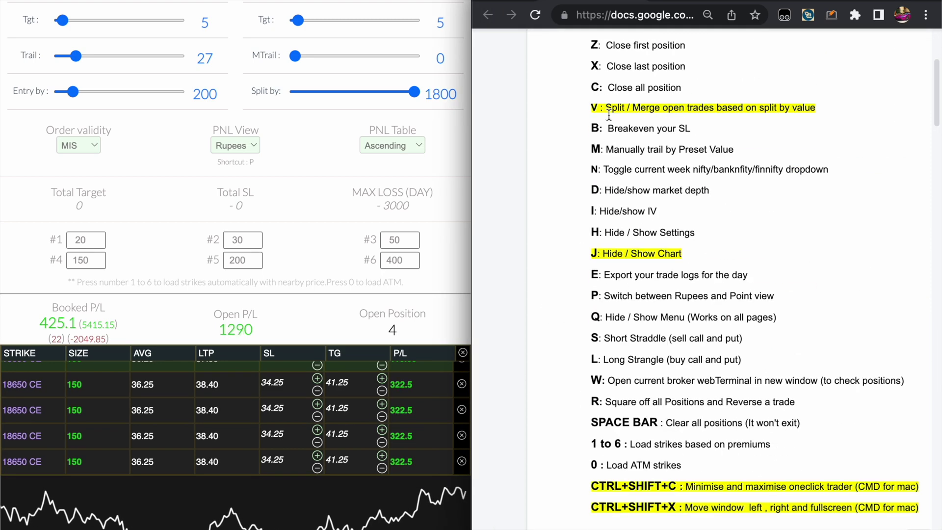
click(309, 414)
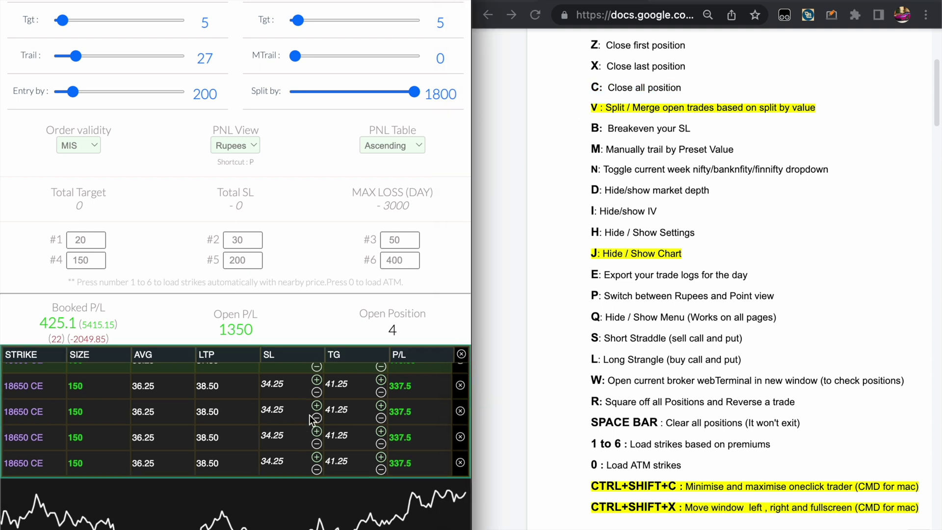
key(v)
key(c)
click(189, 467)
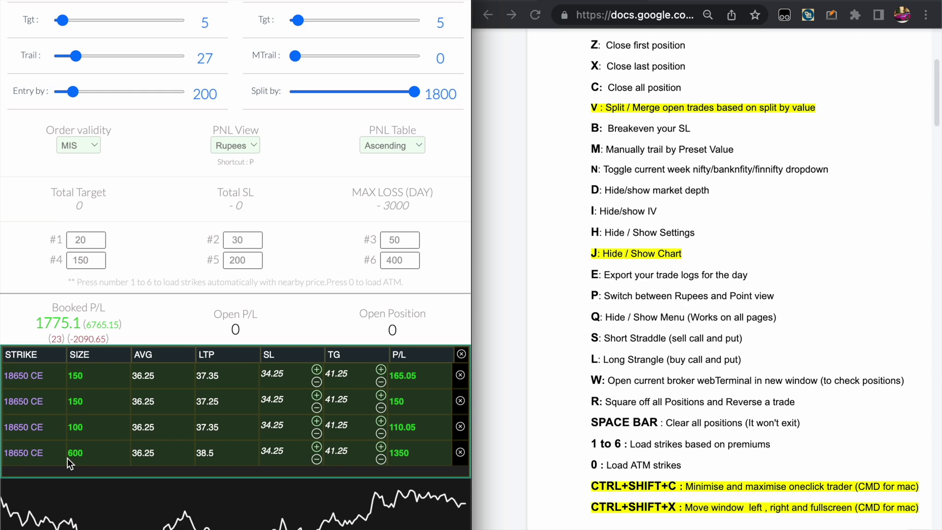
Step: Buy 5400 quantity of the 18650 CE call with Entry by set to 1800, following the document's Entry by example 2
scroll(634, 300, down, 15)
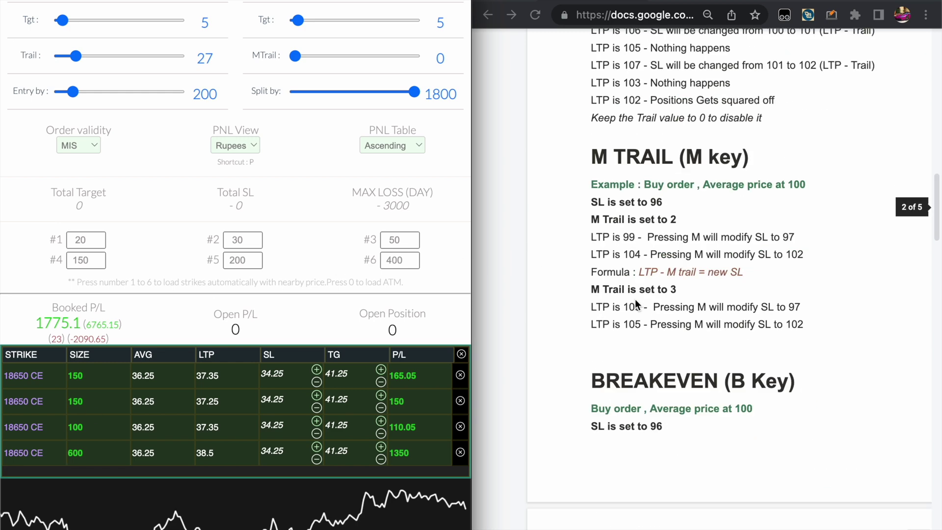
scroll(634, 301, down, 7)
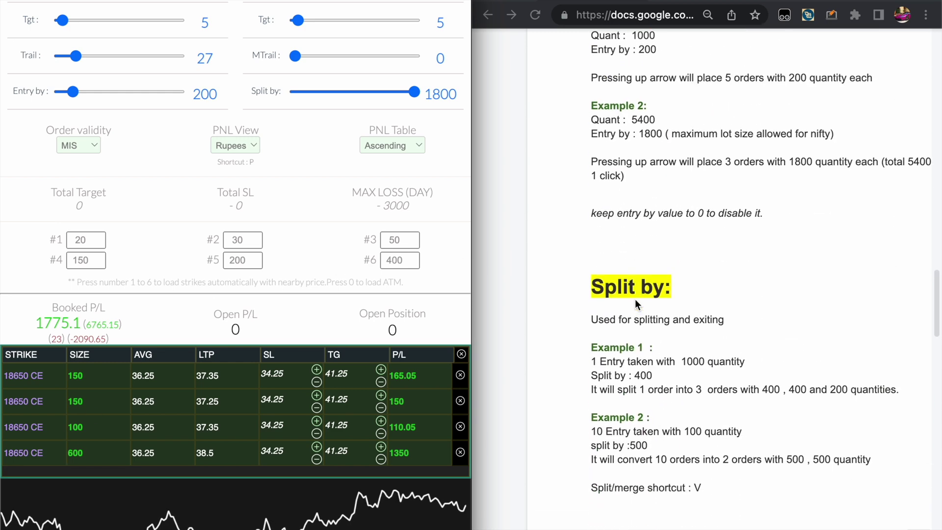
scroll(634, 329, up, 1)
scroll(635, 331, down, 1)
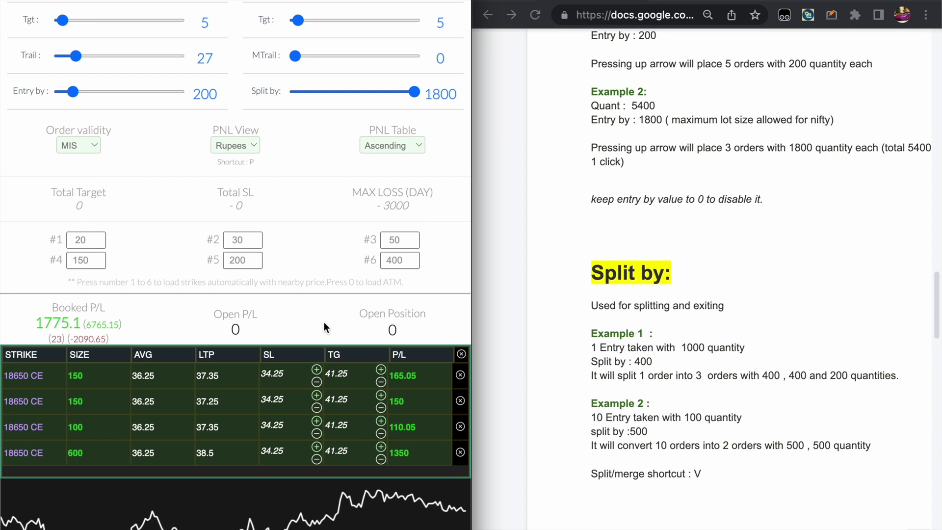
scroll(324, 322, up, 3)
scroll(324, 322, up, 3)
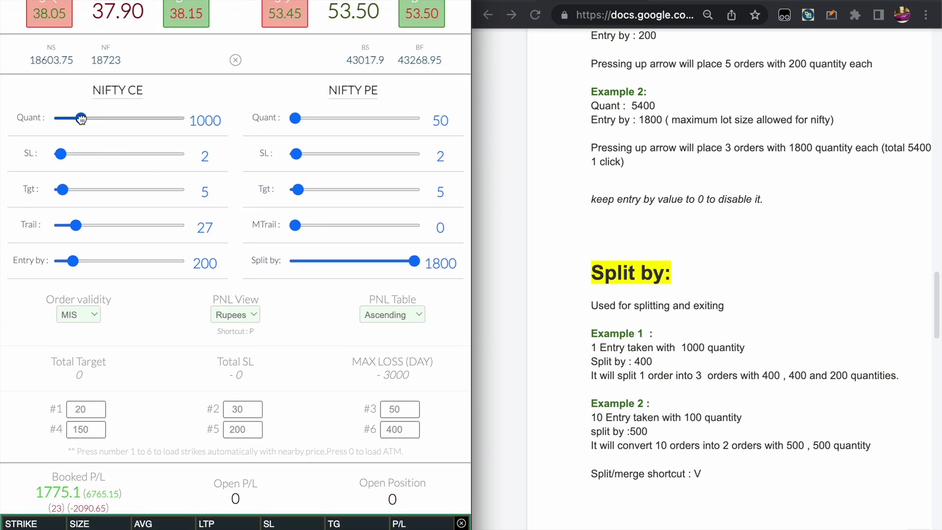
drag(81, 119, 199, 118)
drag(73, 261, 238, 261)
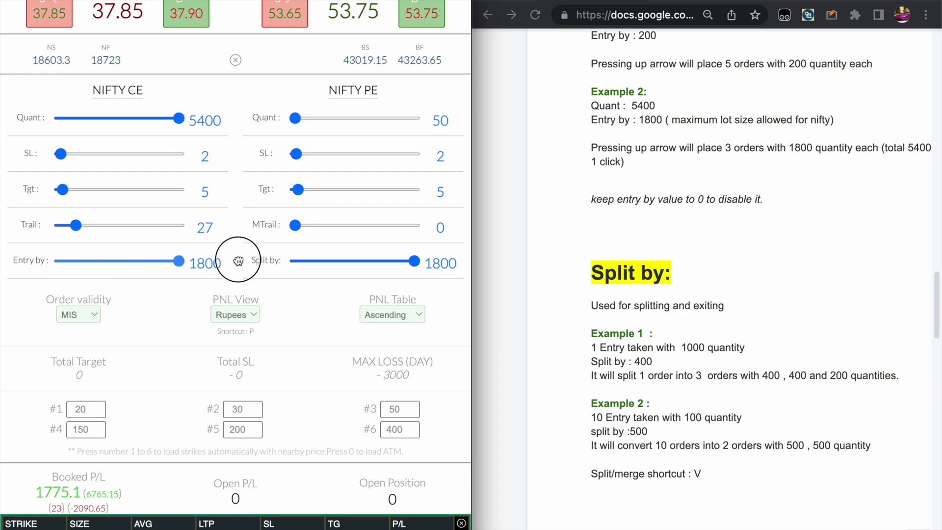
key(Up)
scroll(238, 258, down, 5)
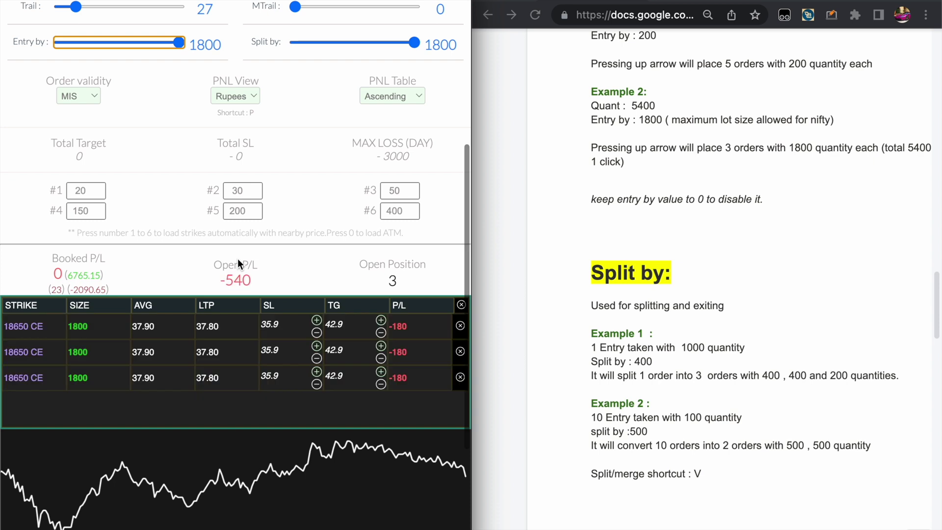
Step: Split the three 1800-quantity 18650 CE positions with a Split by value of 250 and review the slices in the table
scroll(337, 181, up, 1)
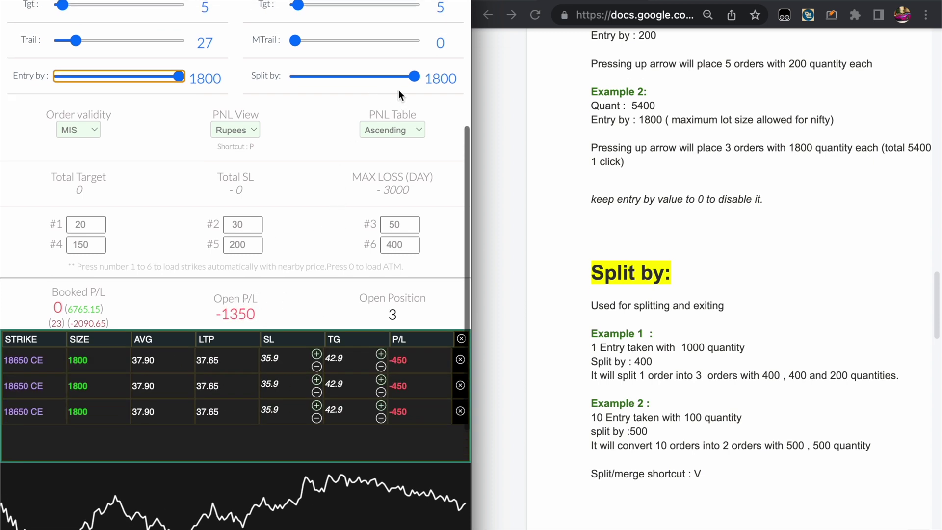
drag(414, 76, 312, 67)
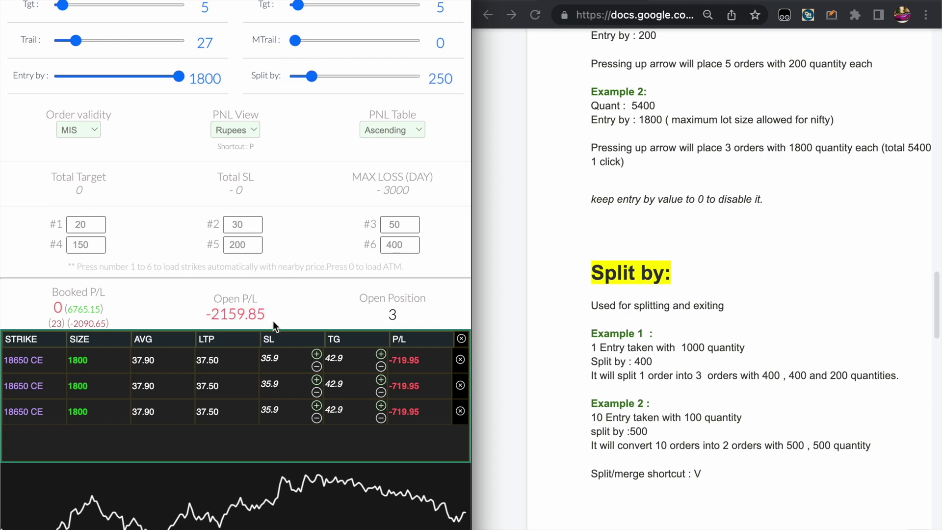
key(v)
scroll(249, 396, down, 5)
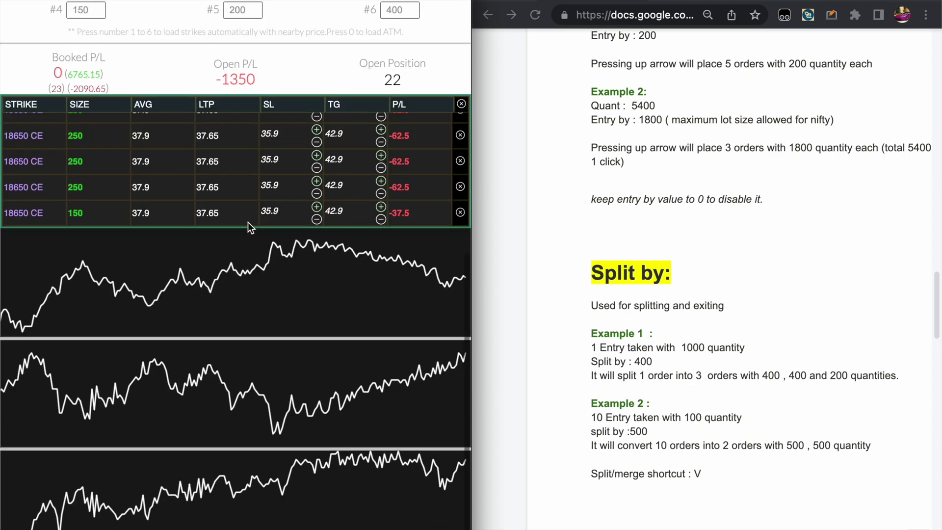
scroll(252, 163, down, 1)
scroll(252, 163, up, 1)
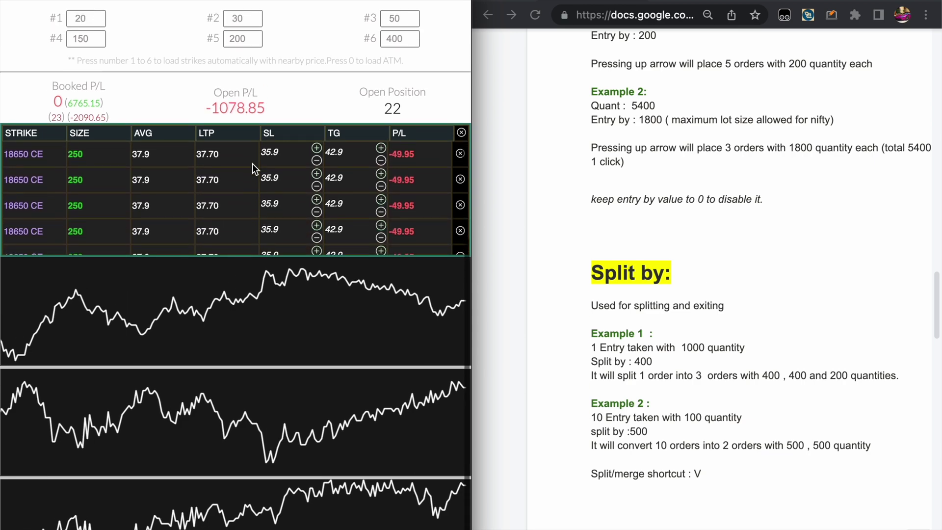
scroll(260, 204, down, 1)
scroll(260, 204, up, 1)
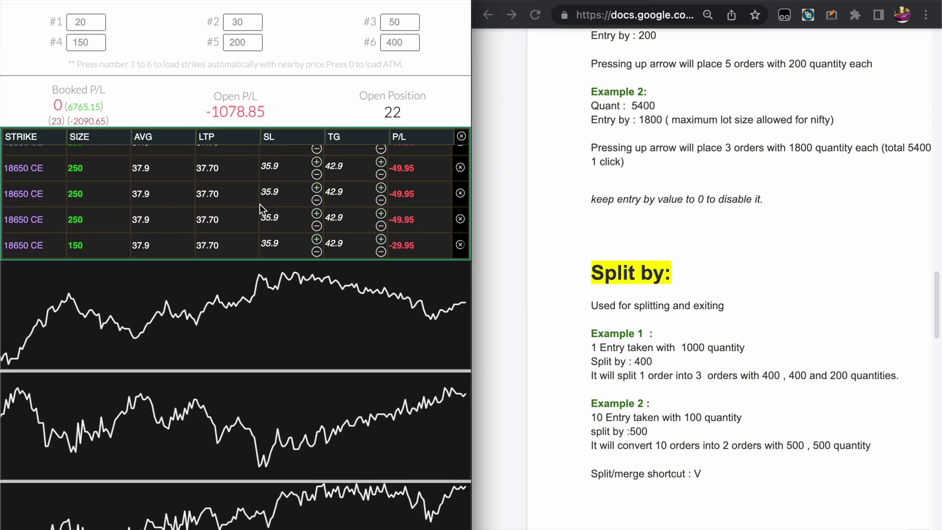
Step: Regroup the 18650 CE slices with a Split by value of 1000, and merge them again with a value of 1800
scroll(260, 204, up, 3)
scroll(260, 204, up, 3)
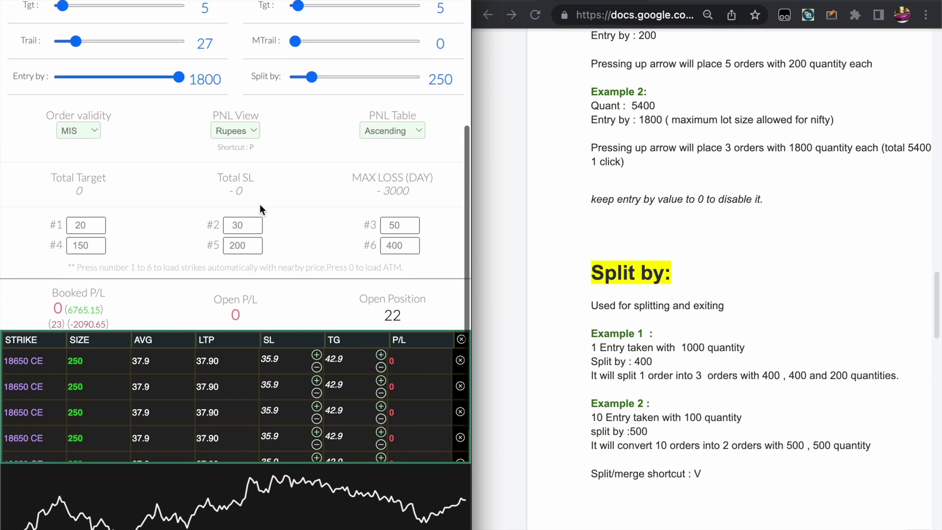
drag(308, 77, 362, 75)
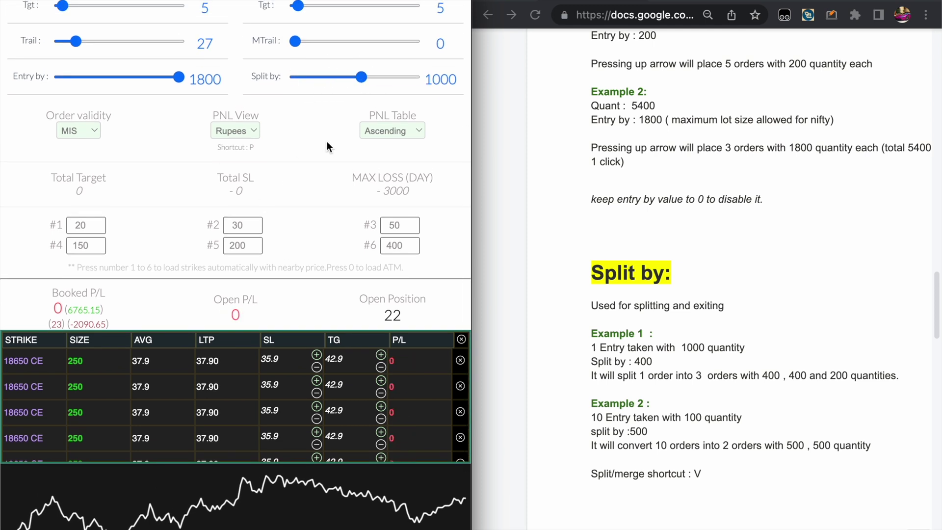
key(v)
scroll(223, 397, down, 1)
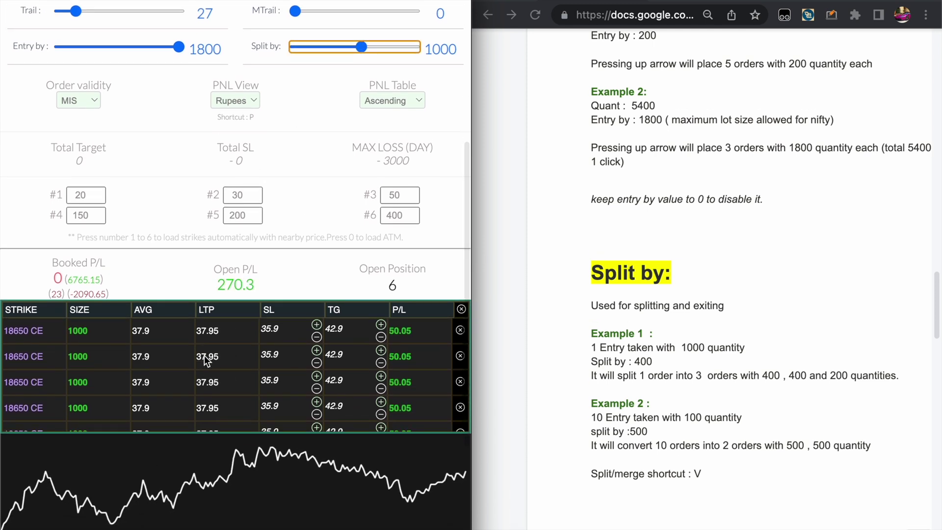
drag(371, 43, 417, 46)
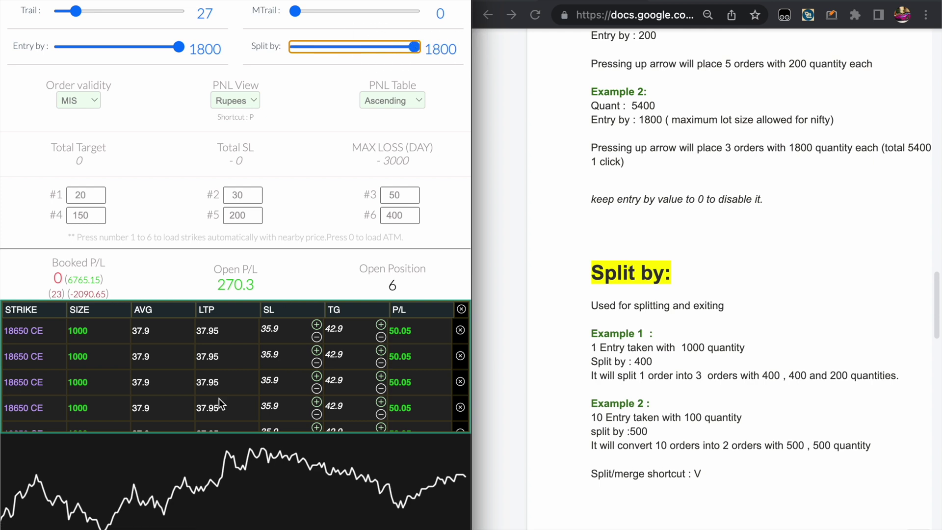
key(v)
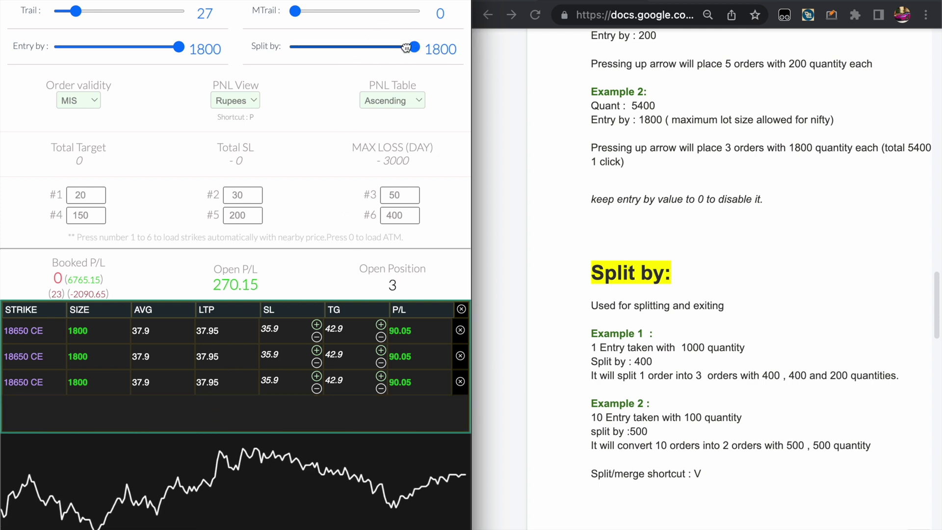
Step: Split the 18650 CE positions with a Split by value of 800 and close two of the 800-quantity slices
drag(413, 47, 348, 53)
key(v)
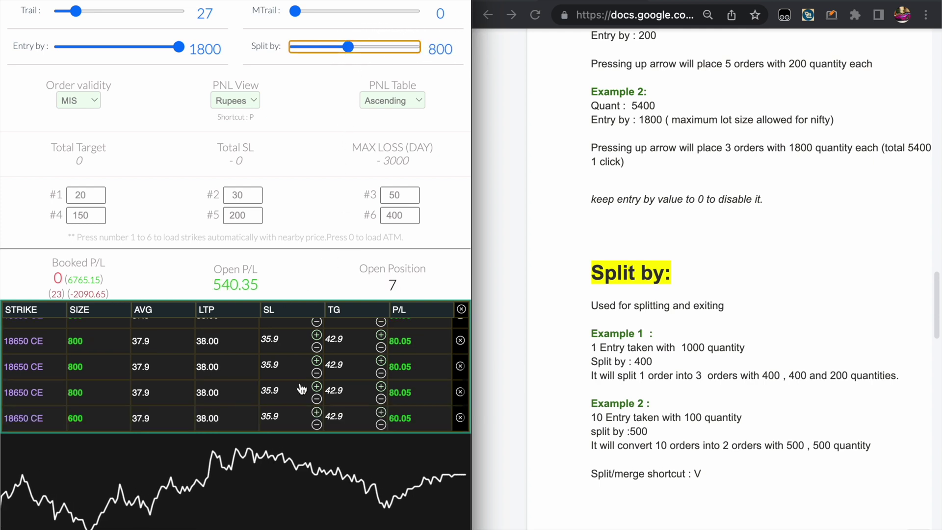
scroll(463, 331, down, 2)
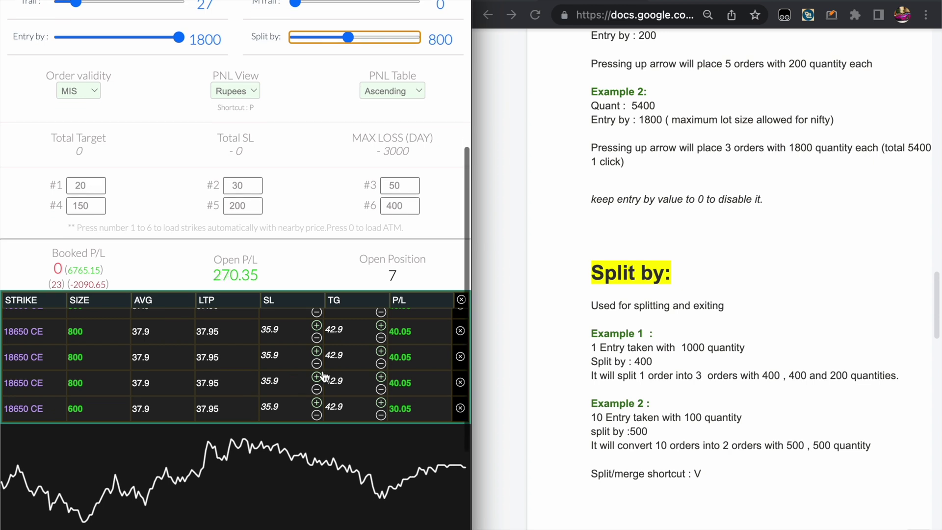
click(461, 331)
click(460, 357)
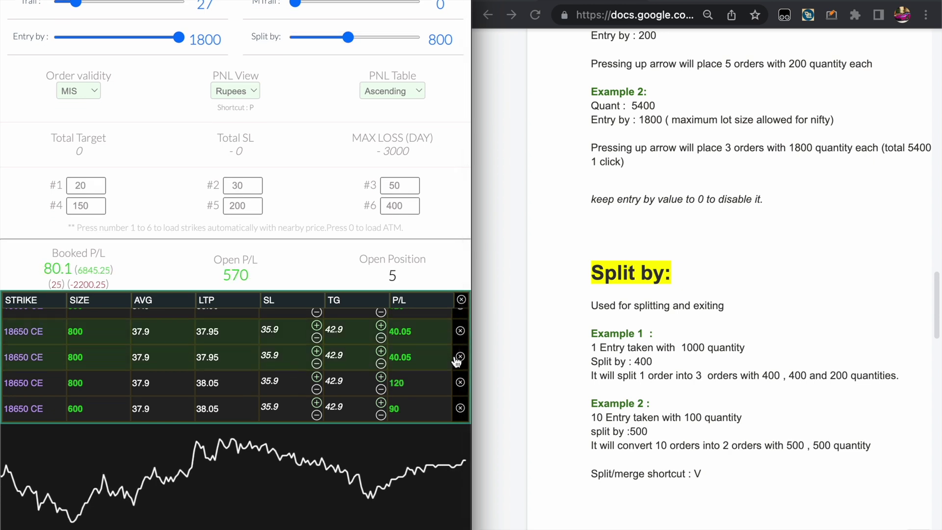
Step: Set the Split by value to 0 and review the remaining 18650 CE positions in the table
drag(348, 38, 280, 43)
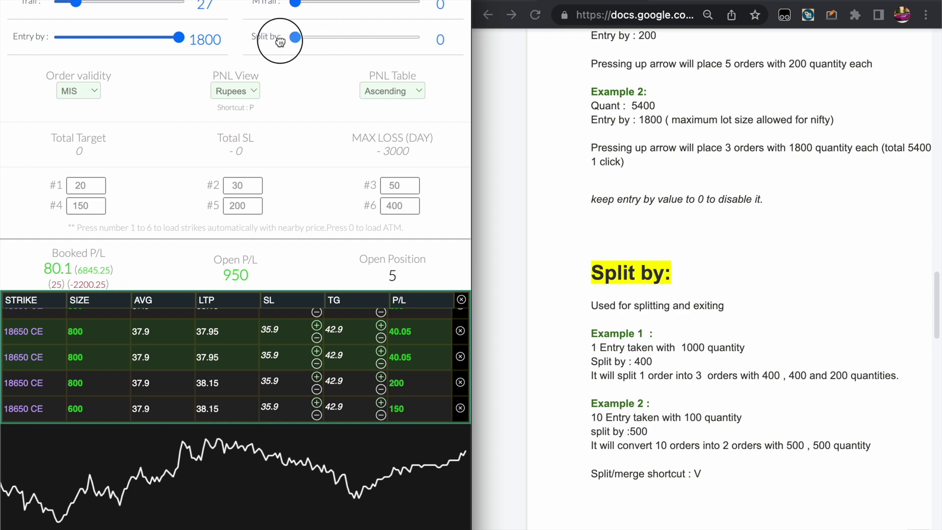
click(273, 381)
click(132, 260)
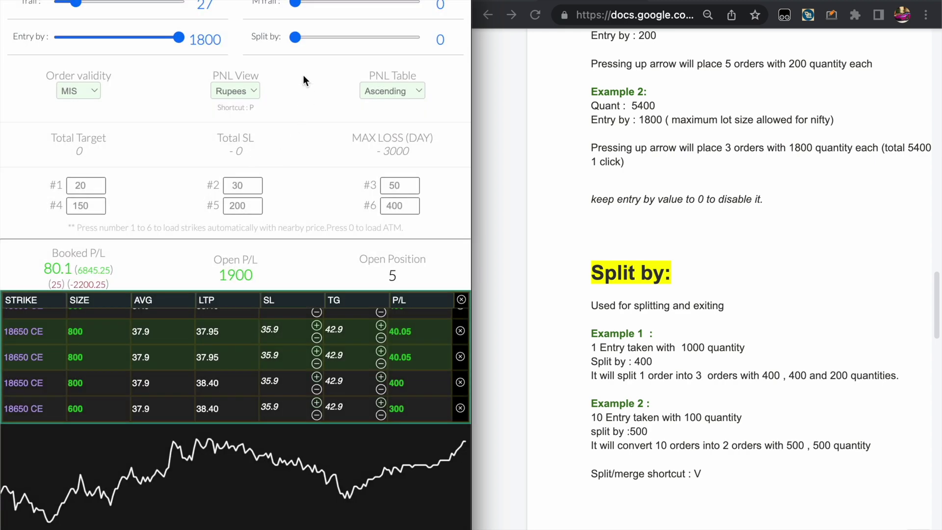
scroll(295, 319, down, 3)
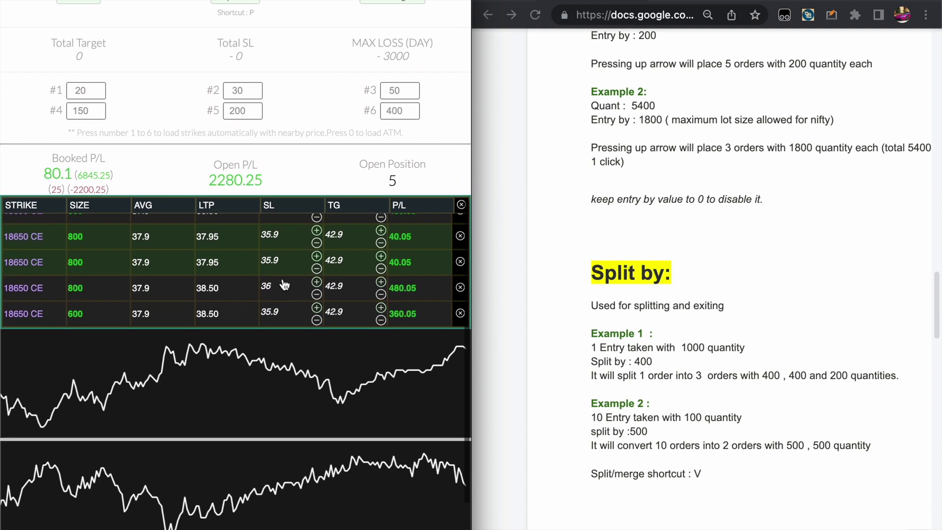
scroll(284, 284, up, 2)
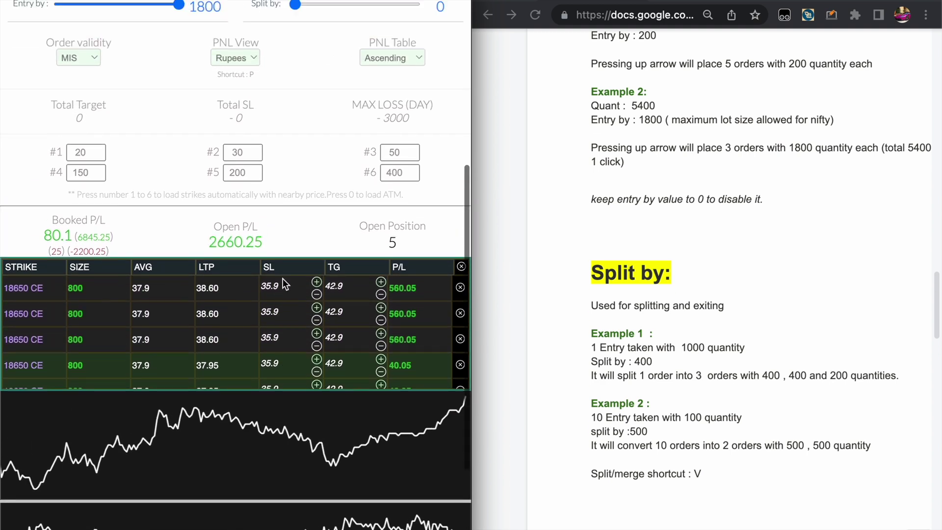
scroll(283, 278, up, 3)
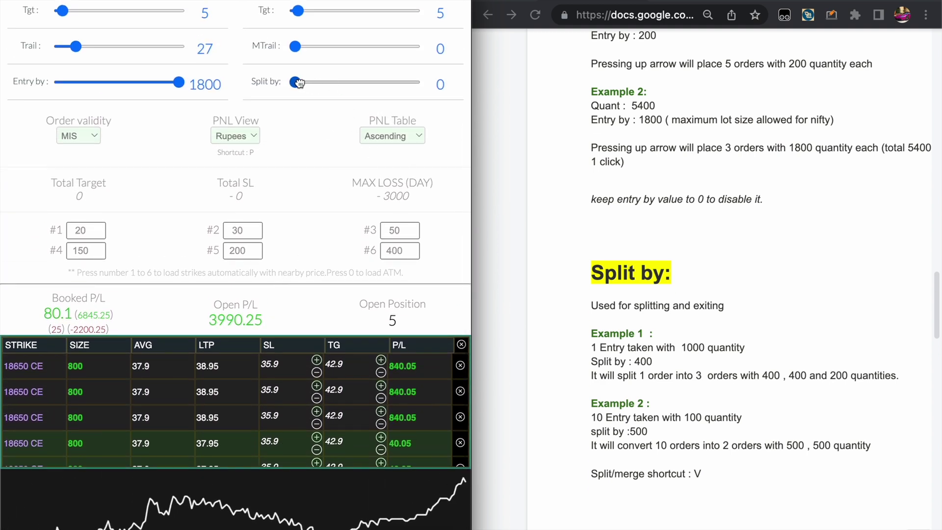
Step: Set Split by to 250, split the open 18650 CE positions into 250-quantity slices, and merge them back
drag(295, 82, 311, 82)
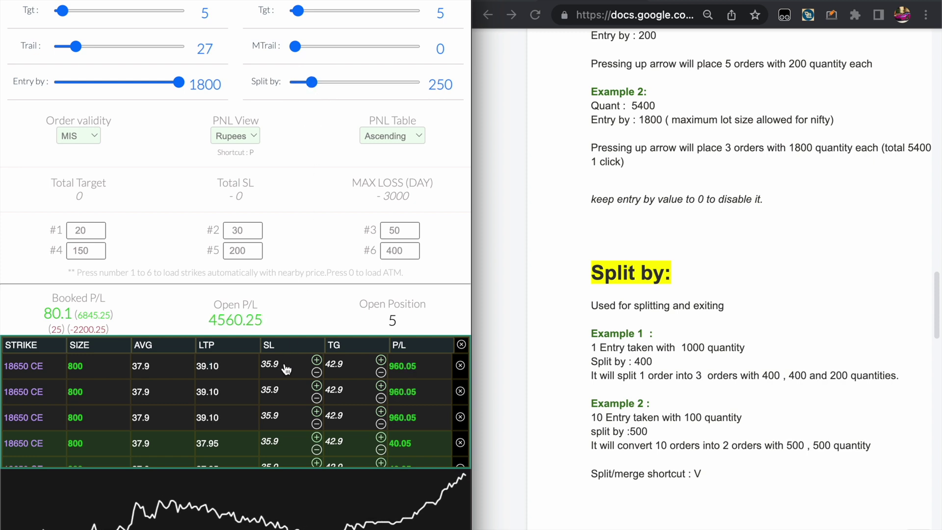
key(v)
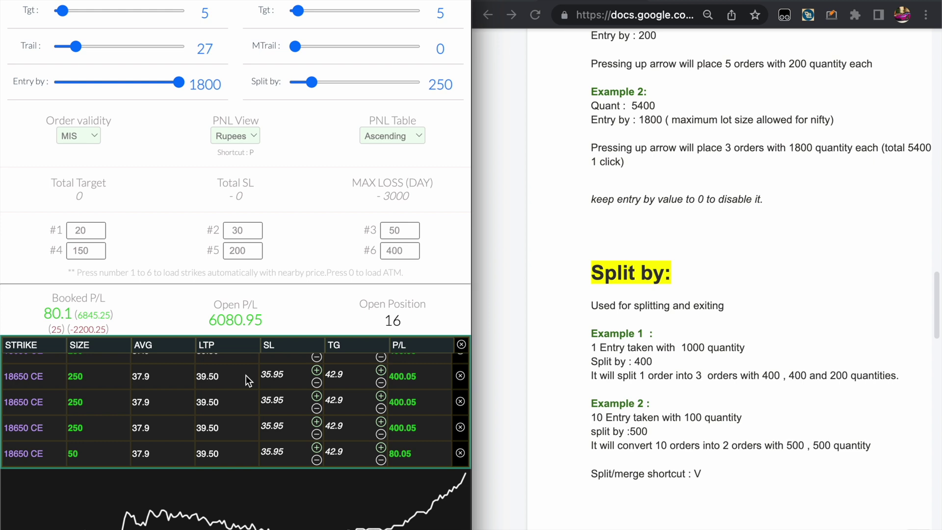
scroll(245, 375, down, 1)
key(v)
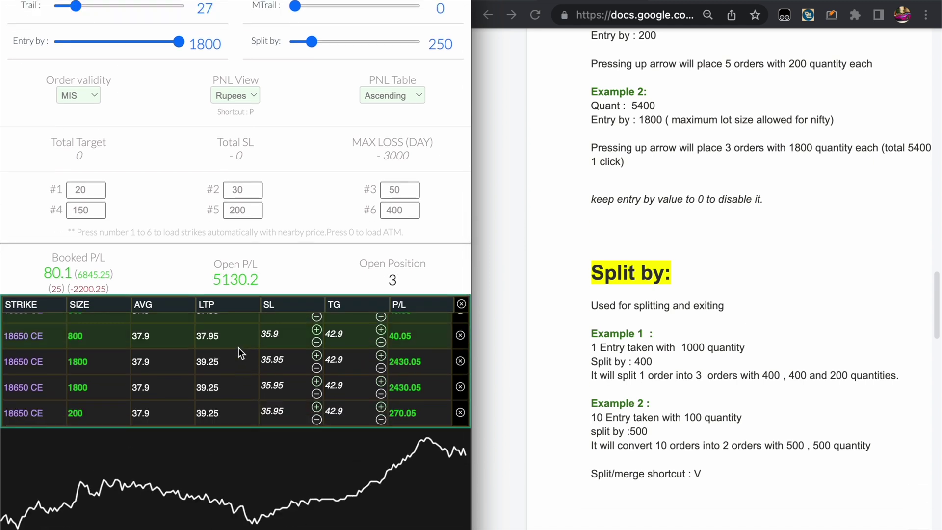
Step: Exit the merged 18650 CE positions in 250-quantity slices and clear the closed rows from the positions table
click(278, 270)
key(Down)
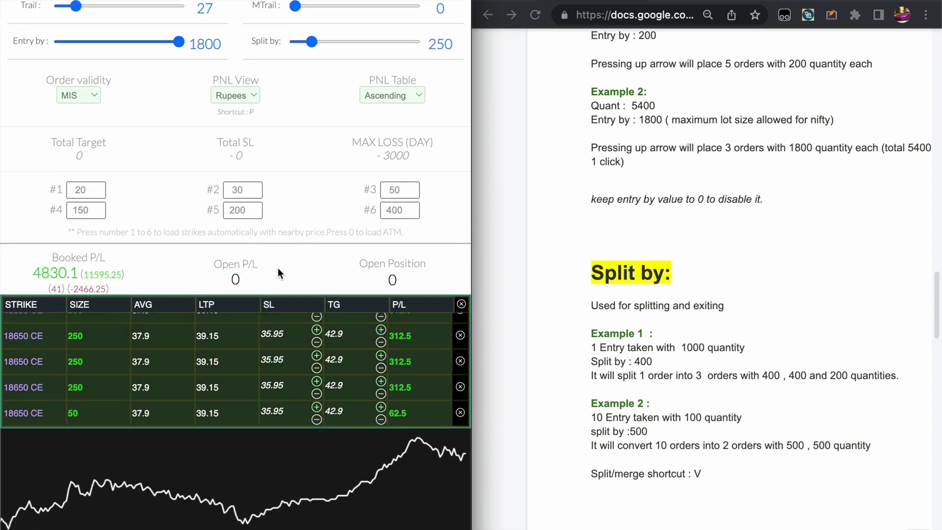
scroll(247, 345, down, 1)
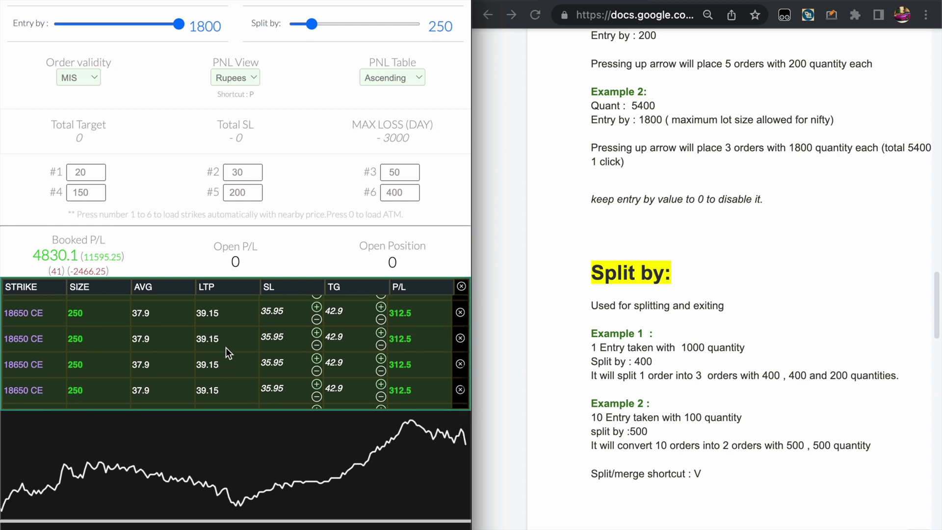
scroll(226, 347, up, 2)
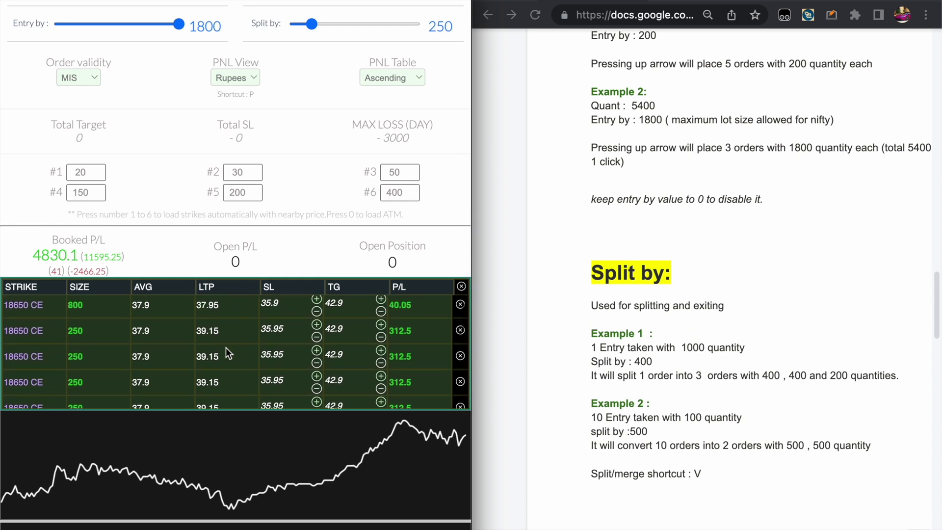
scroll(226, 347, up, 2)
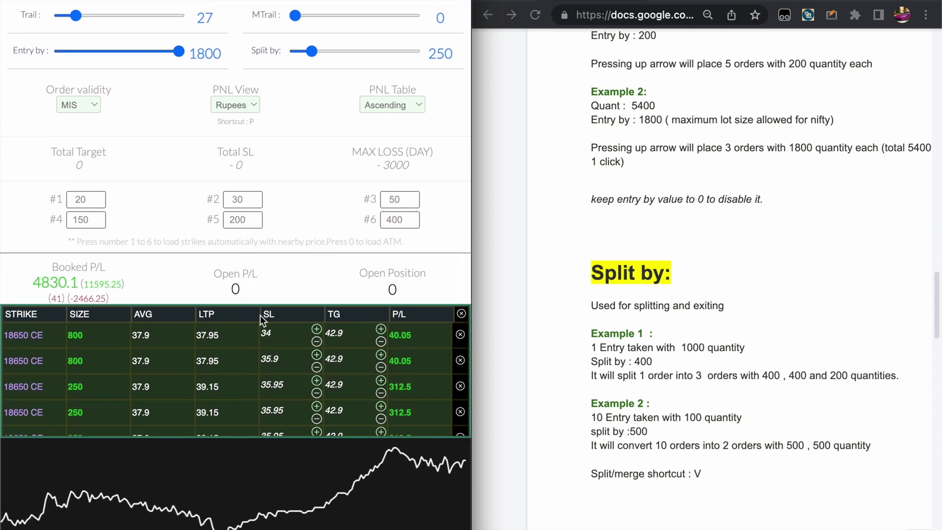
click(275, 275)
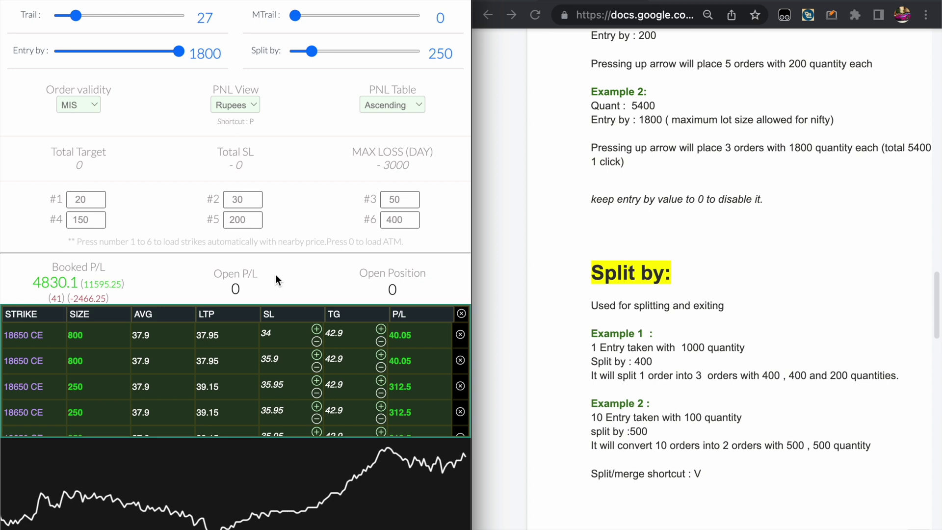
key(c)
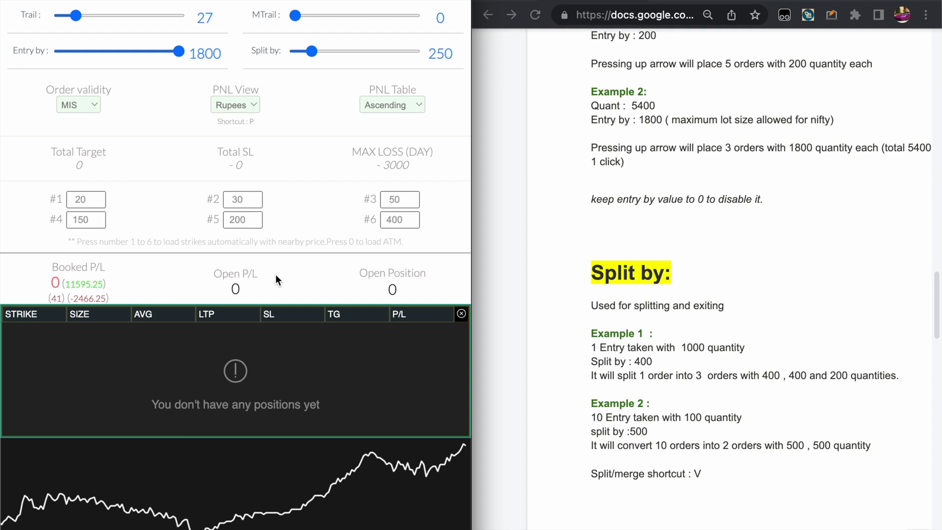
Step: Buy 400 quantity of 18650 CE with Entry by set to 50, so the order is placed in 50-quantity slices
scroll(275, 278, up, 5)
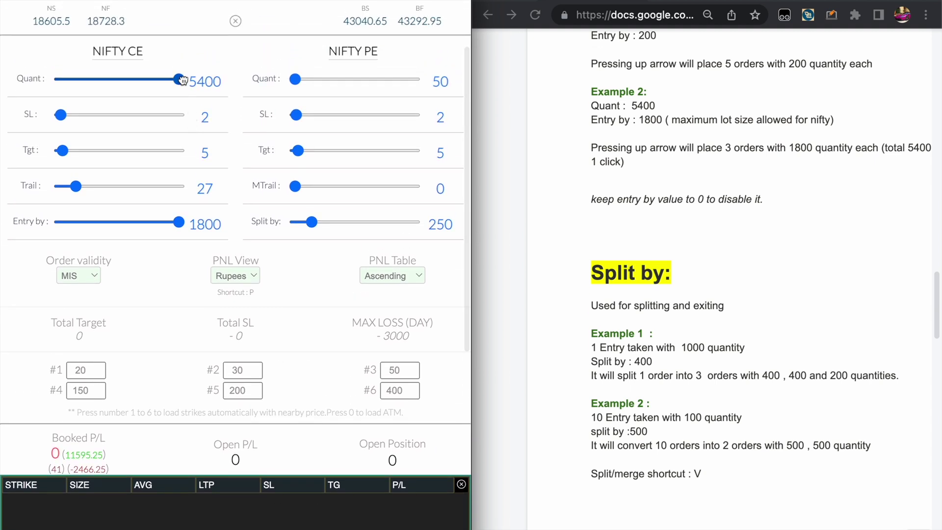
drag(179, 79, 67, 89)
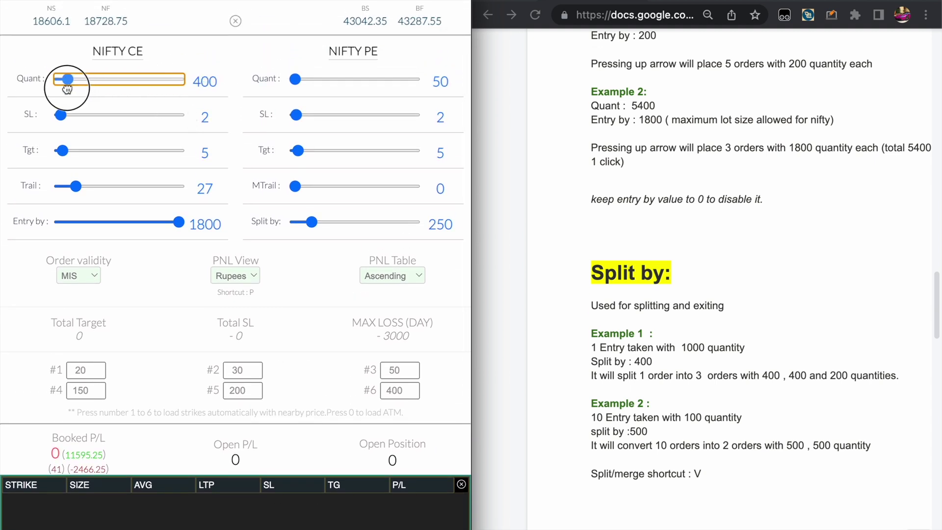
drag(176, 224, 79, 230)
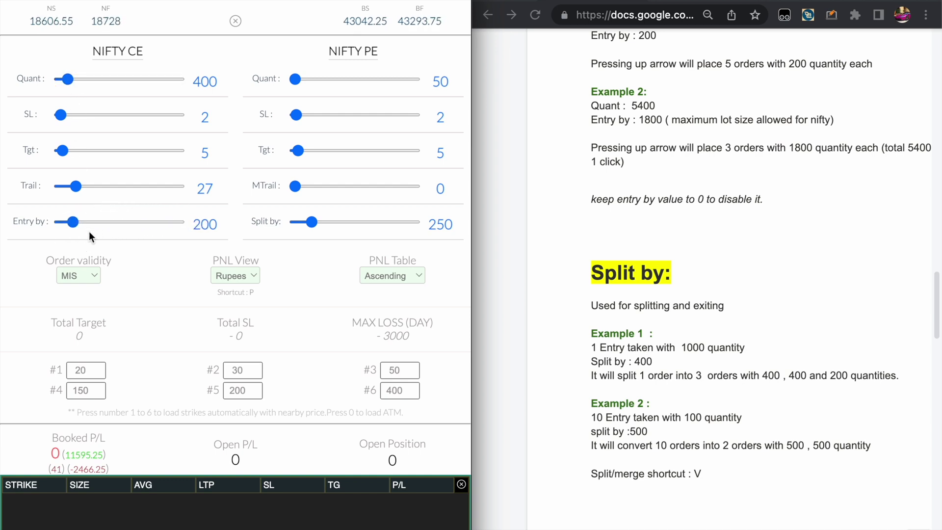
click(68, 225)
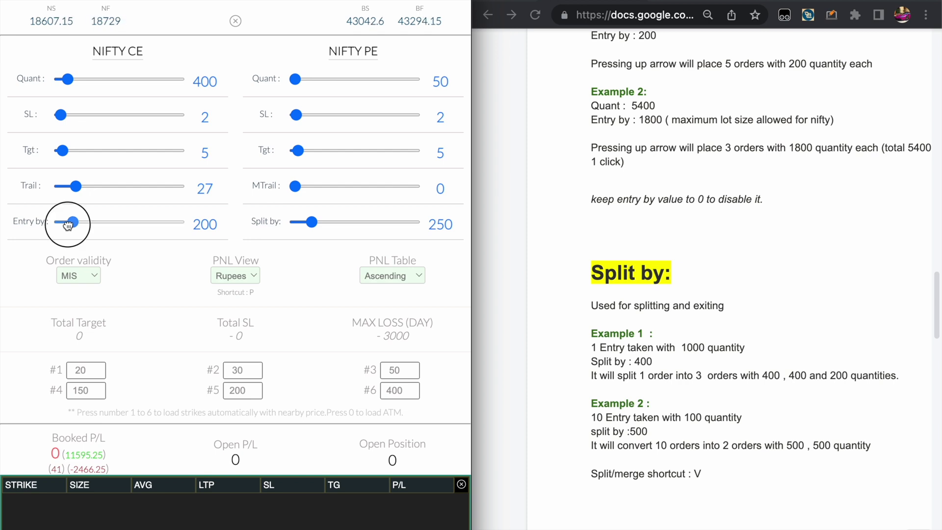
drag(68, 225, 64, 226)
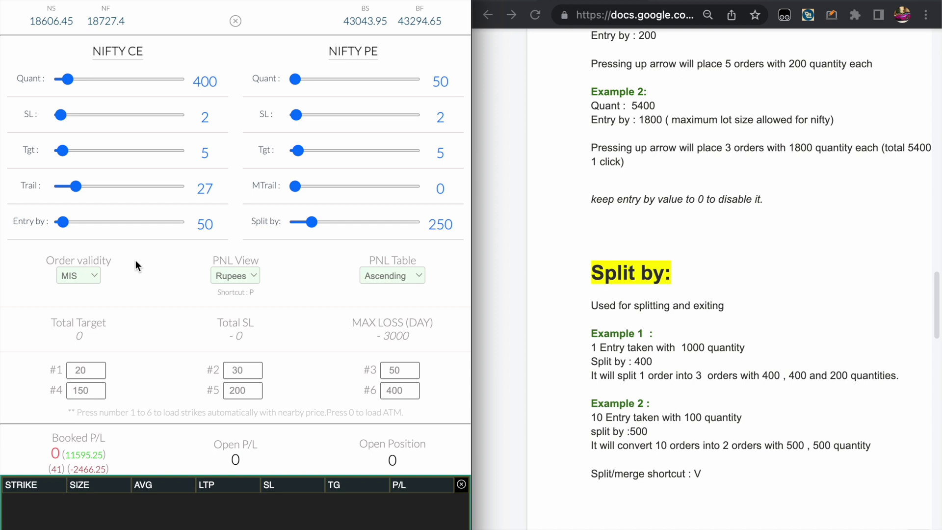
scroll(207, 334, down, 4)
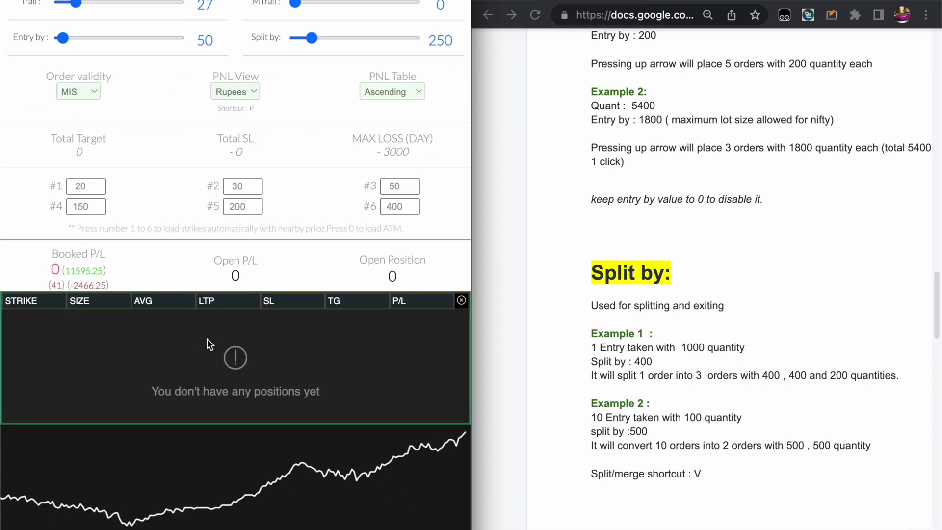
key(Up)
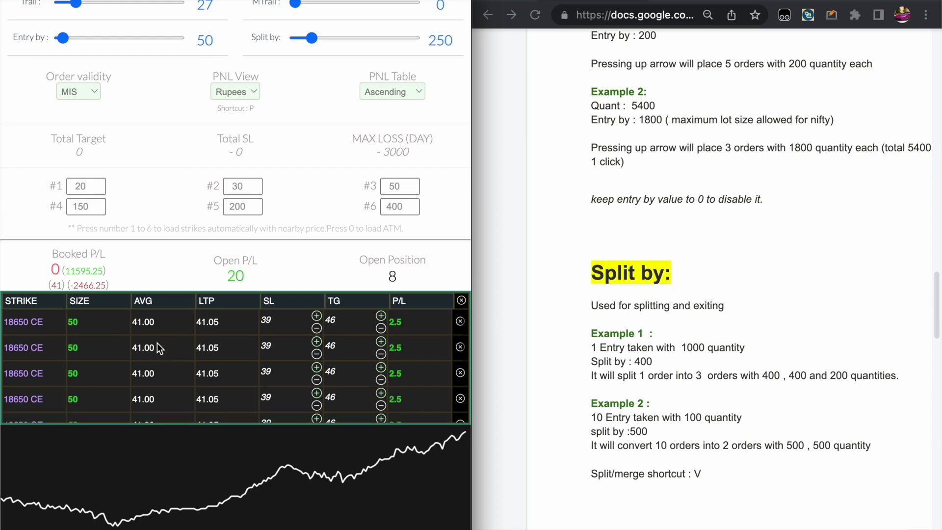
Step: Set Split by to 1800 and exit the 50-quantity 18650 CE positions as a single 400-quantity order
scroll(157, 342, up, 6)
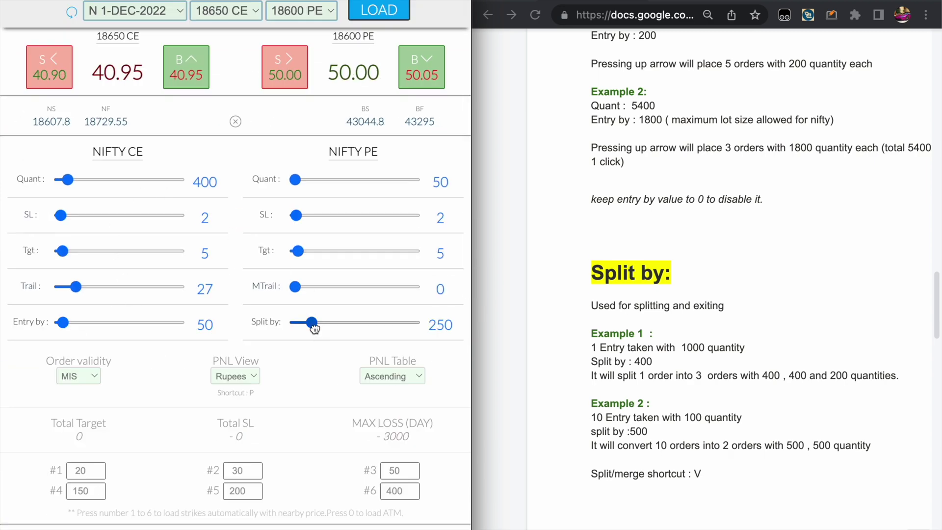
drag(312, 323, 491, 304)
scroll(350, 354, down, 7)
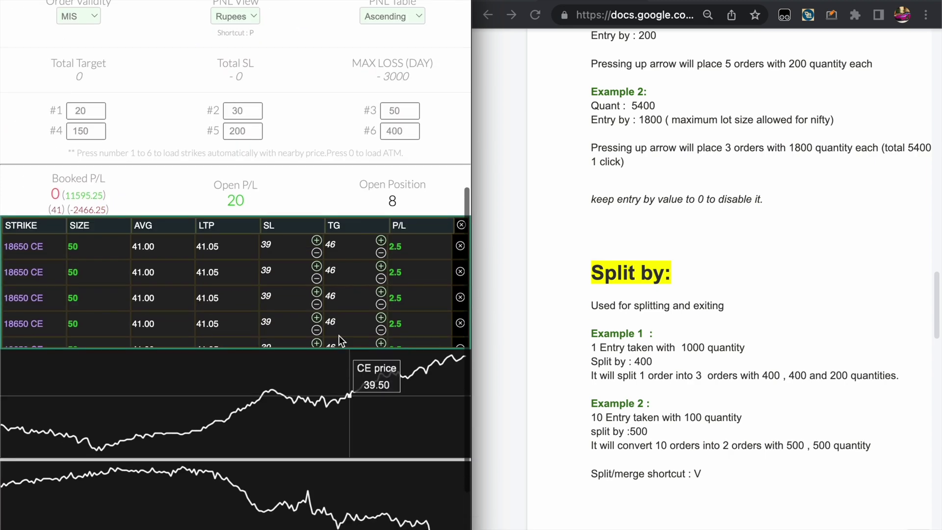
key(v)
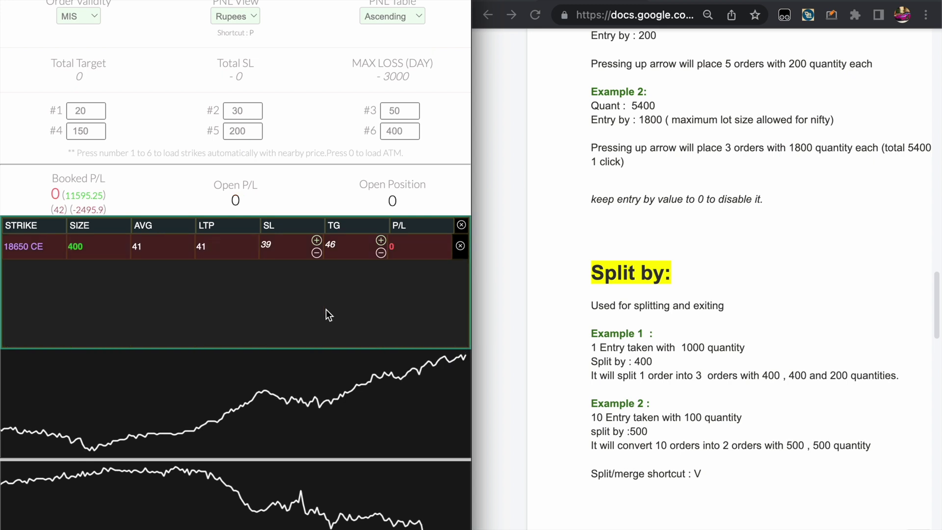
Step: Buy 400 quantity of 18650 CE in 50-quantity entries again and exit them as one order with Split by set to 400
scroll(325, 309, up, 3)
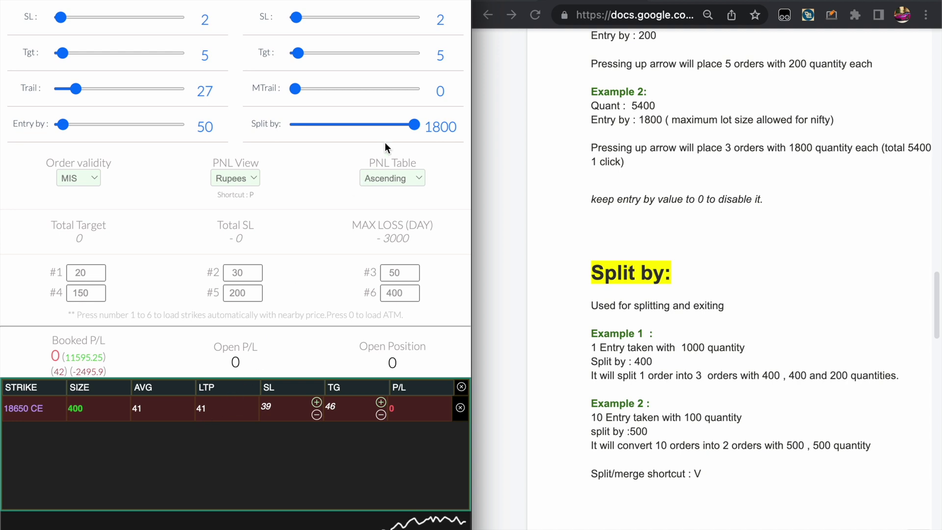
drag(410, 126, 321, 130)
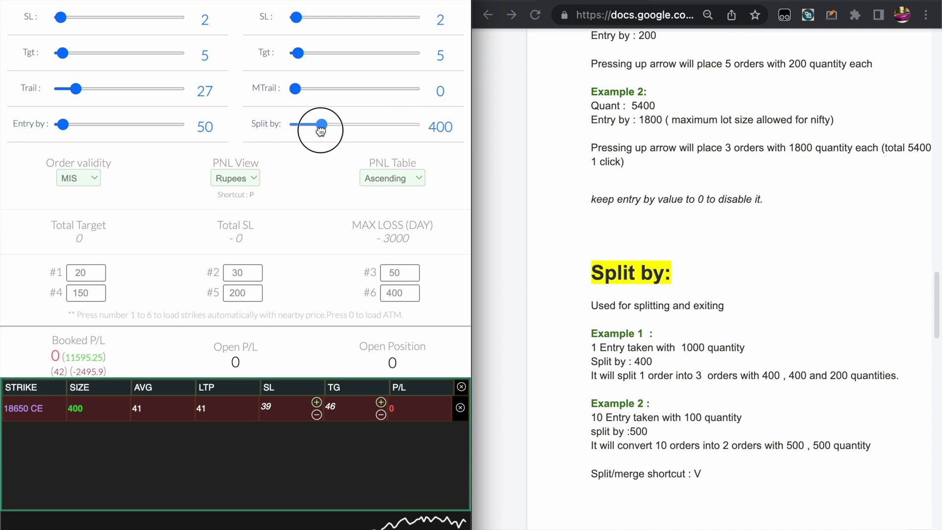
key(v)
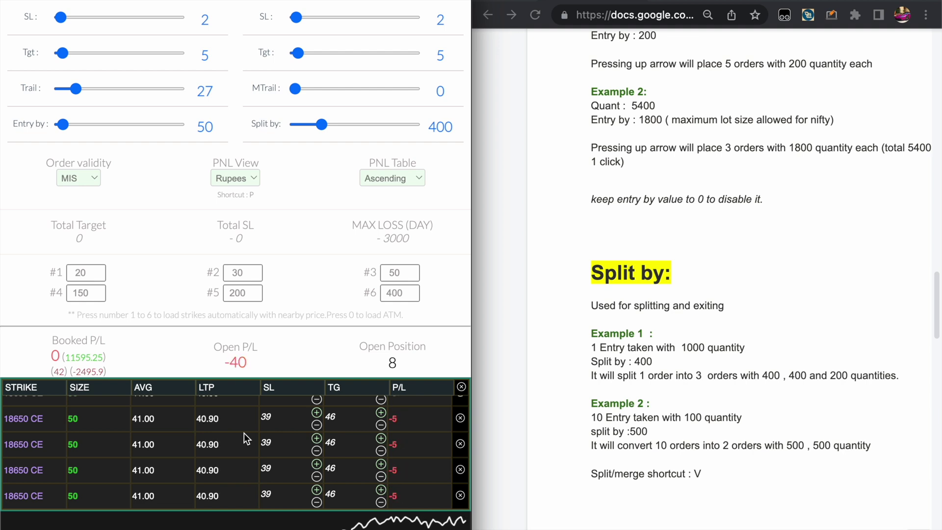
key(v)
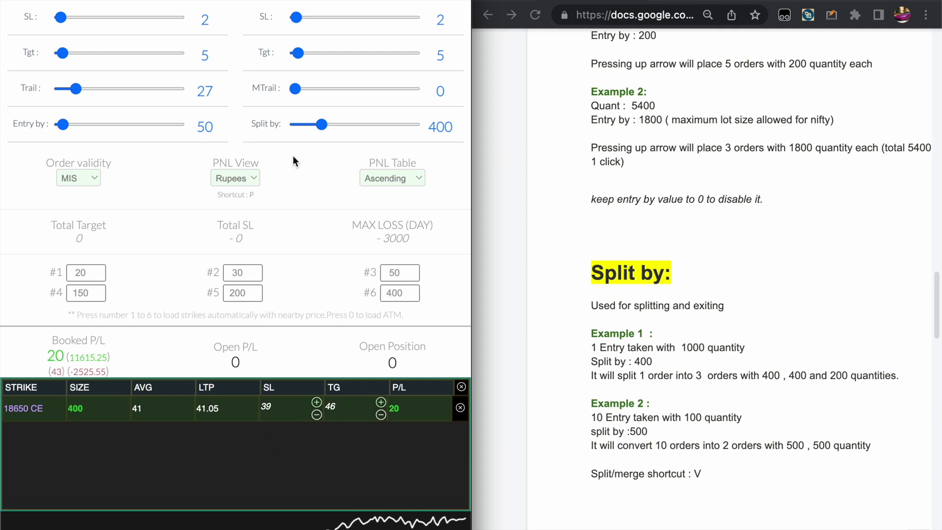
Step: Buy another 400 quantity of 18650 CE in 50-quantity entries and exit them individually with Split by set to 0
key(Up)
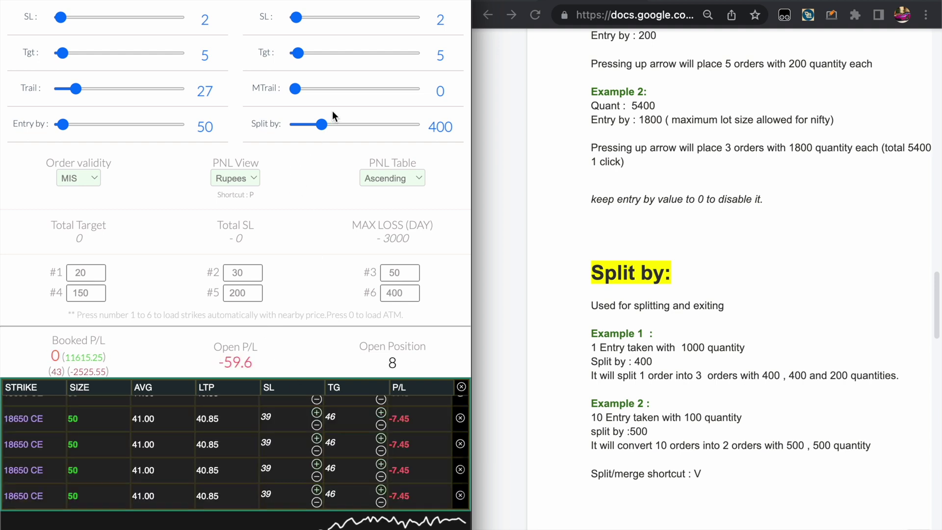
drag(321, 123, 250, 129)
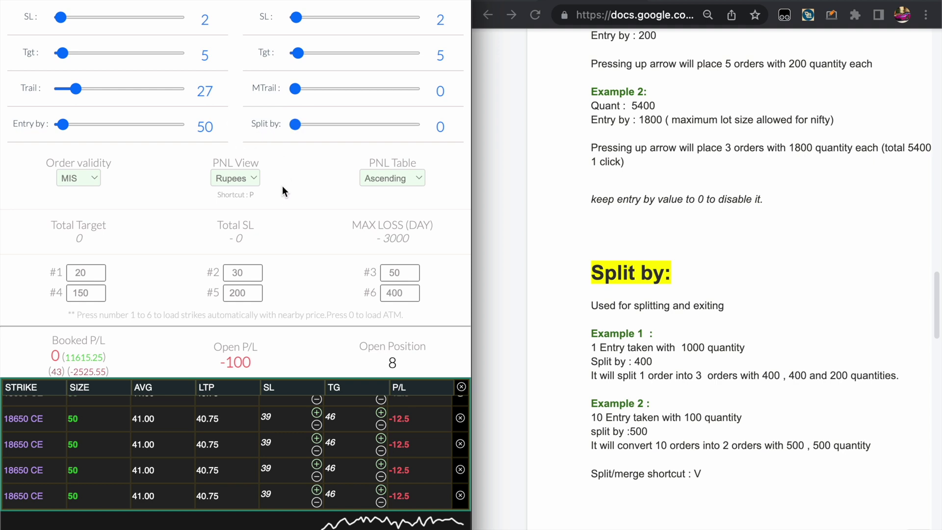
key(Down)
scroll(273, 455, down, 2)
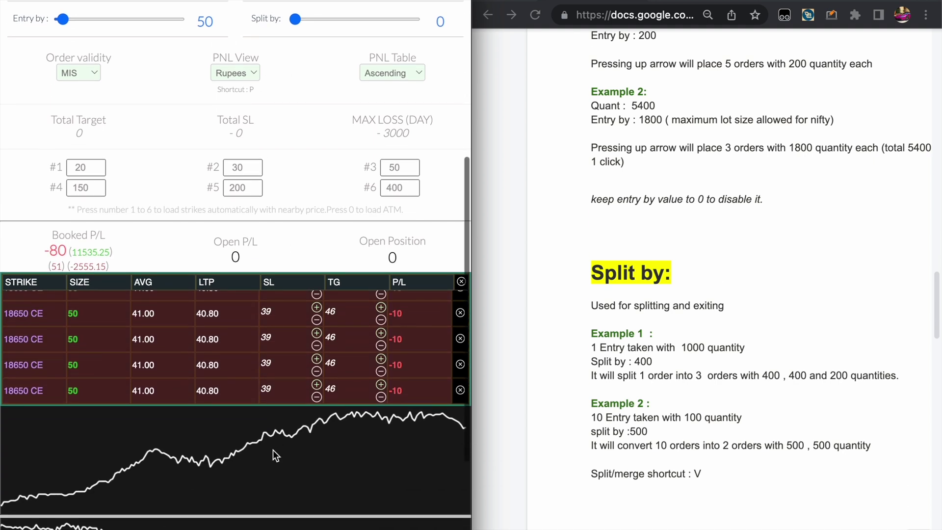
scroll(273, 450, up, 1)
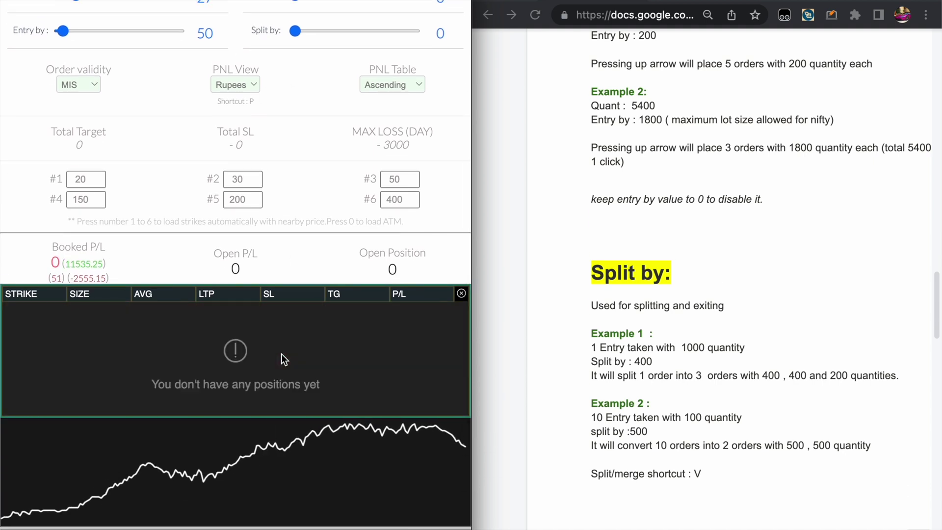
Step: Buy 50 quantity of 18600 PE, set Entry by to 250, and set the NIFTY PE quantity to 50 after trying 350
key(Down)
scroll(281, 354, up, 3)
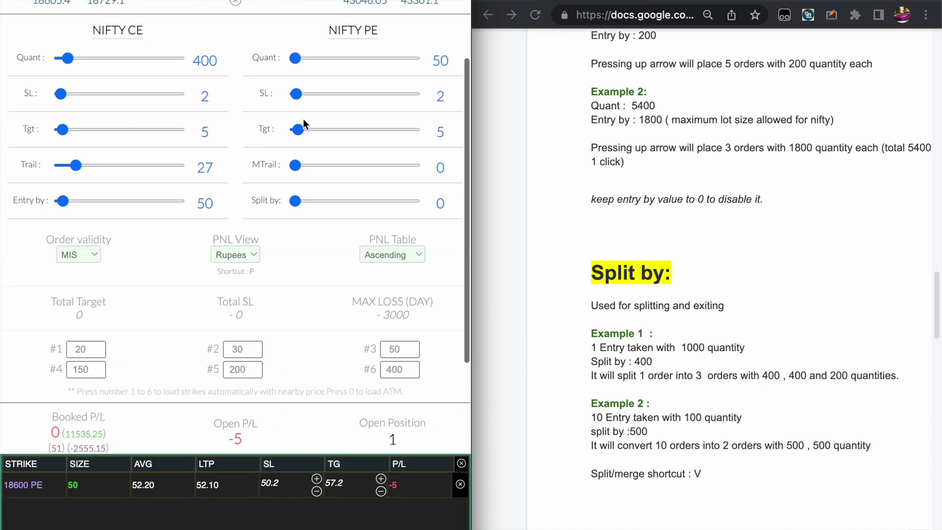
click(302, 59)
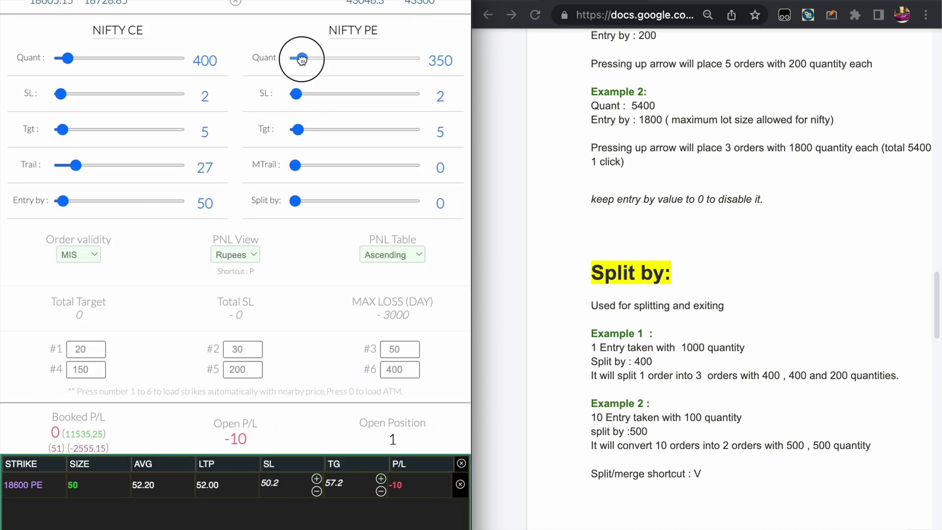
scroll(190, 404, down, 2)
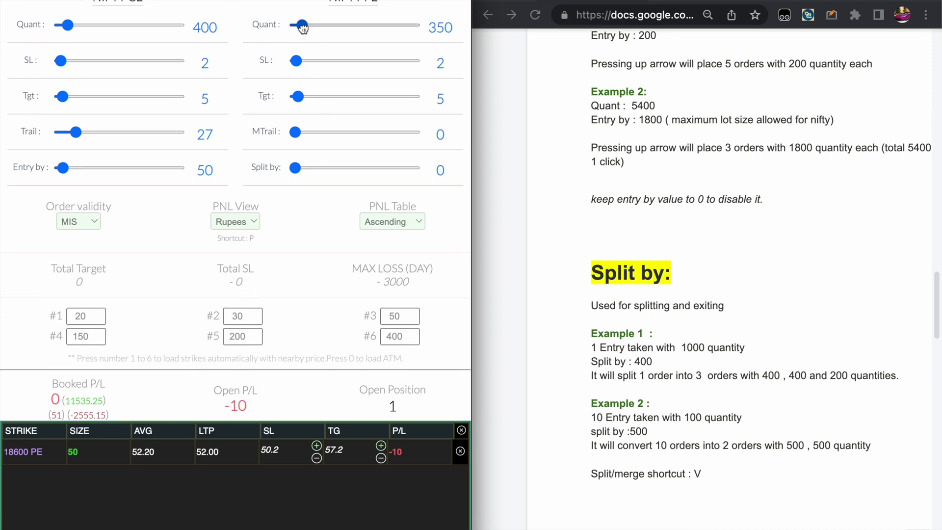
click(70, 168)
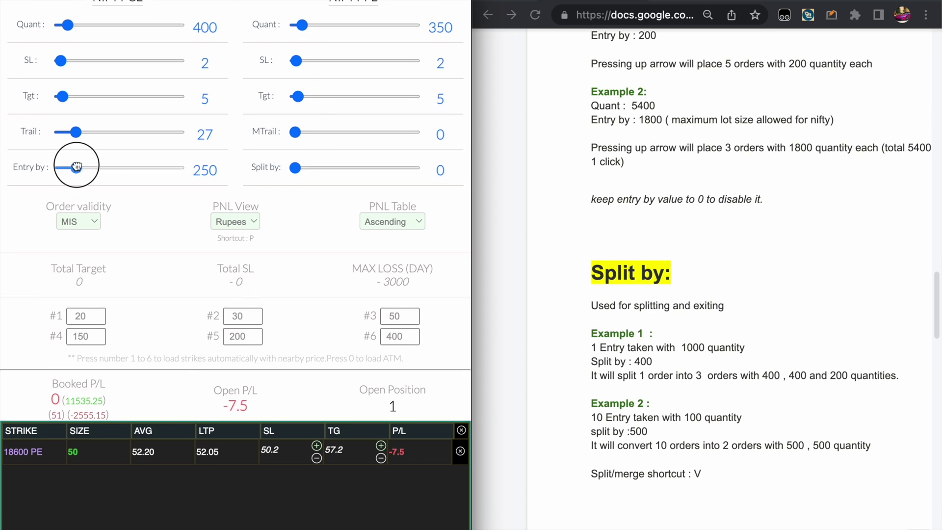
drag(299, 21, 290, 23)
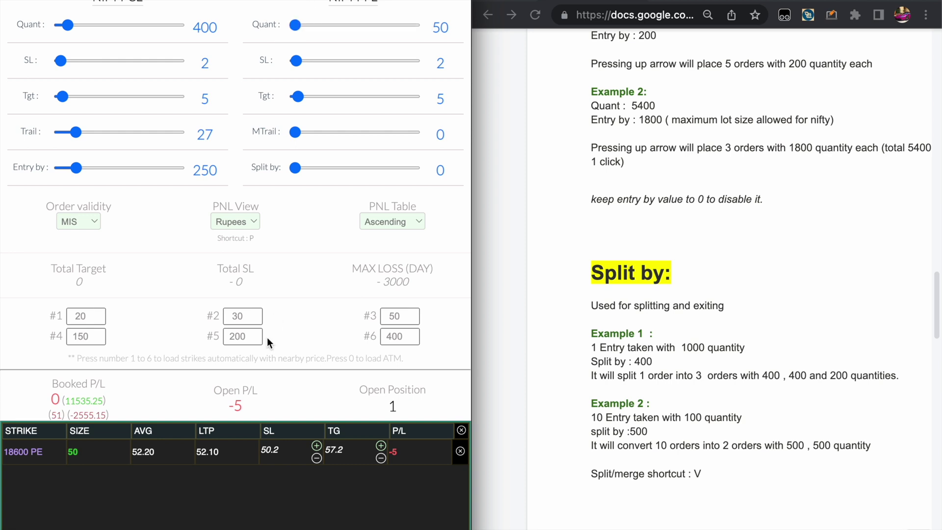
Step: Remove the open 18600 PE position and place two new 50-quantity 18600 PE buy orders
key(x)
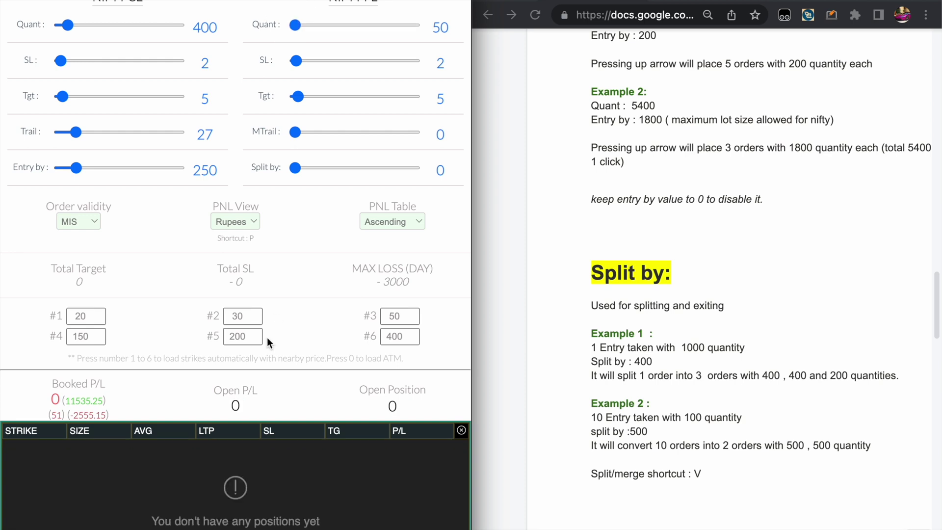
key(Up)
key(Up)
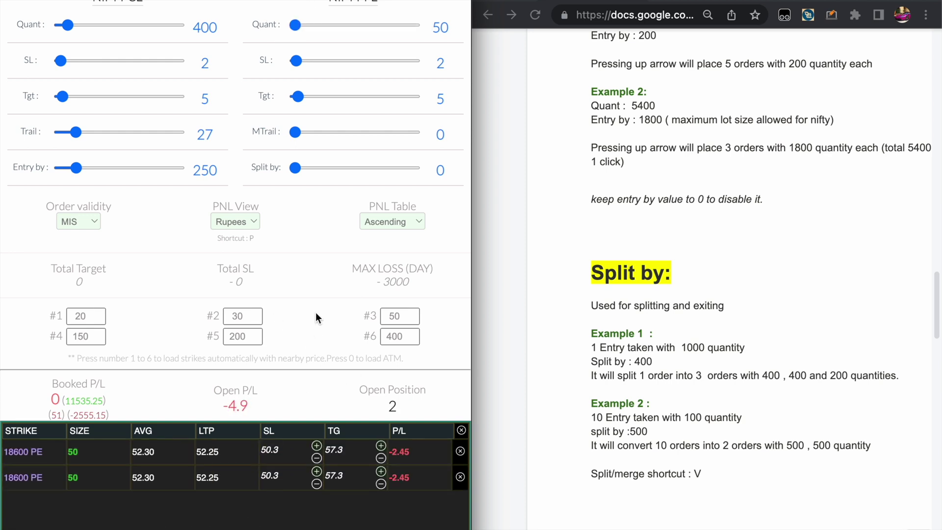
Step: Set the NIFTY PE quantity to 2800 and buy 18600 PE in 250-quantity entries
drag(295, 25, 357, 25)
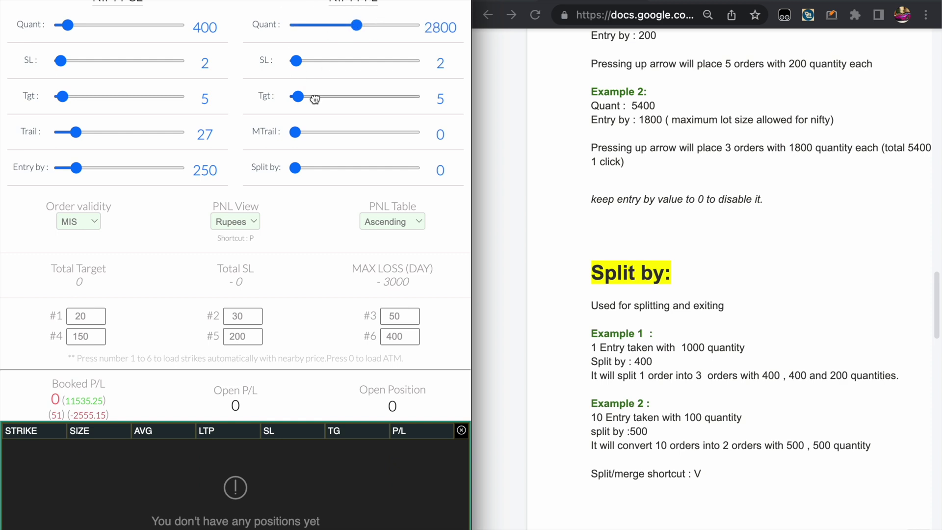
key(Up)
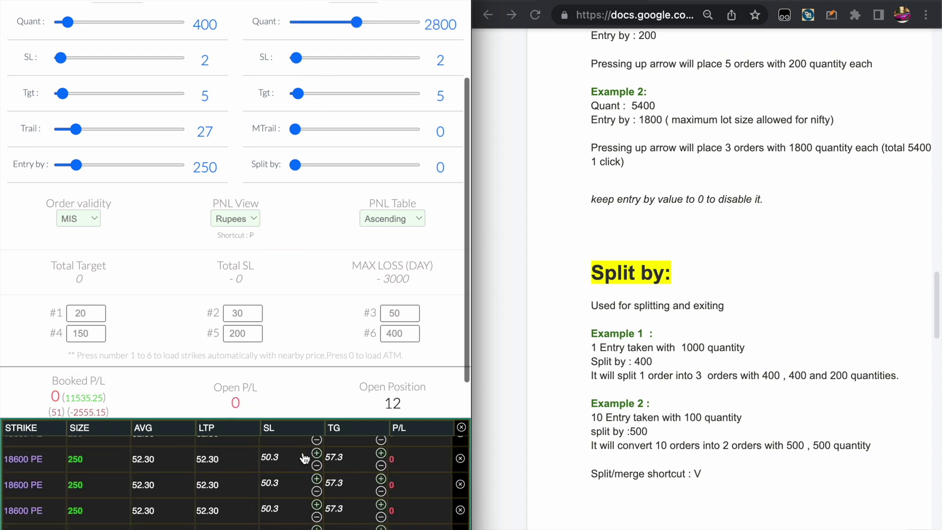
scroll(304, 457, down, 2)
scroll(228, 420, up, 4)
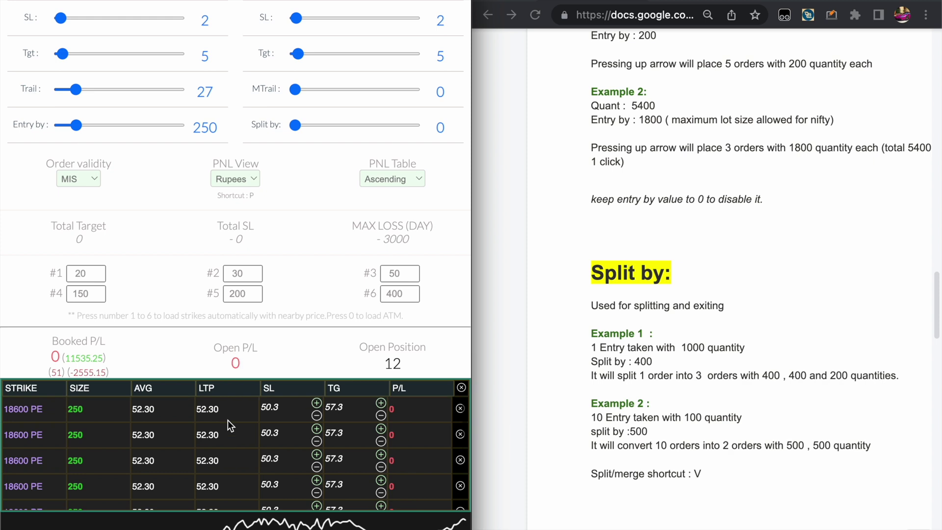
Step: Set Split by to 1800, merge the 18600 PE entries into 1800 and 1000 quantities, and exit them
drag(297, 127, 448, 127)
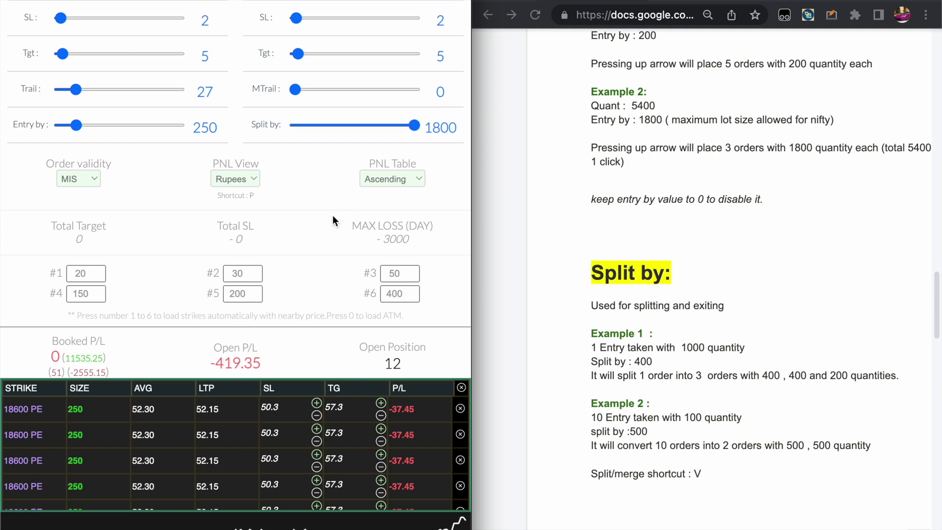
key(v)
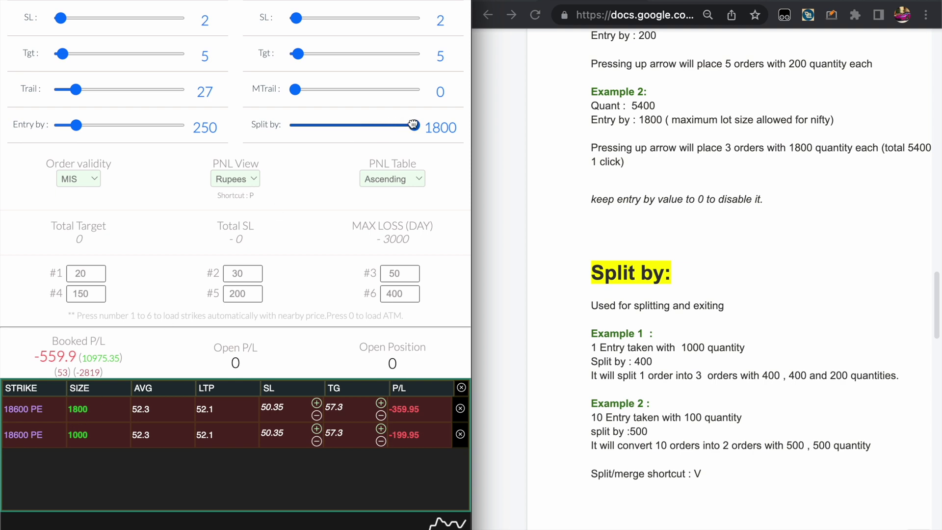
key(v)
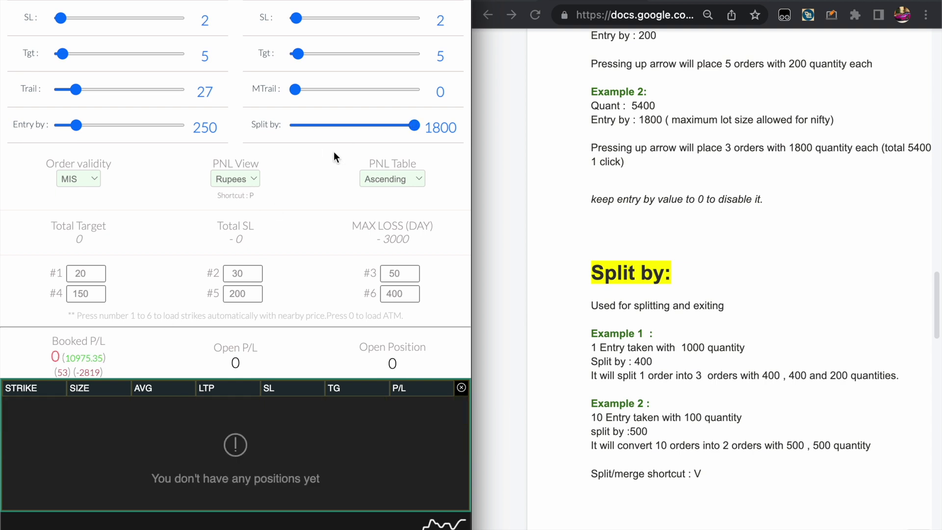
Step: Merge a new 2800-quantity batch of 18600 PE by 1800, re-split it by 1150, and exit both 1150-quantity positions
key(v)
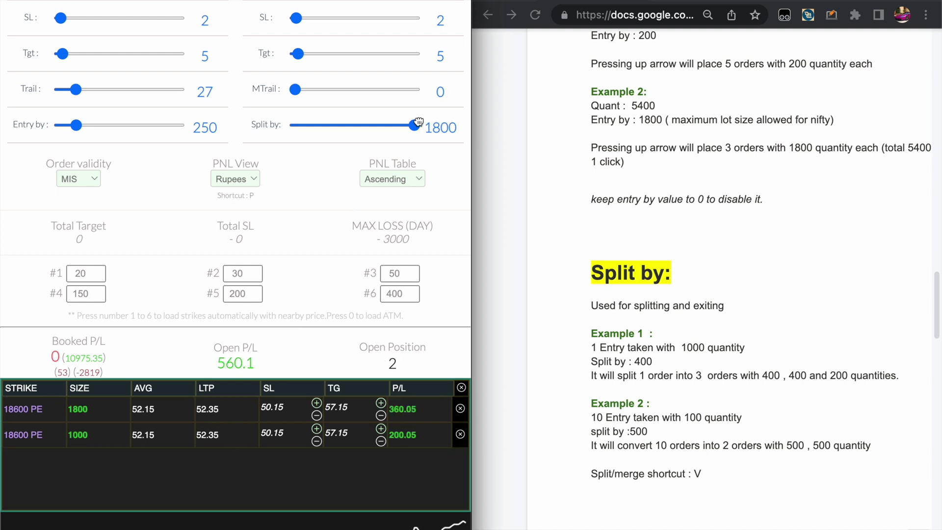
drag(418, 122, 372, 123)
key(v)
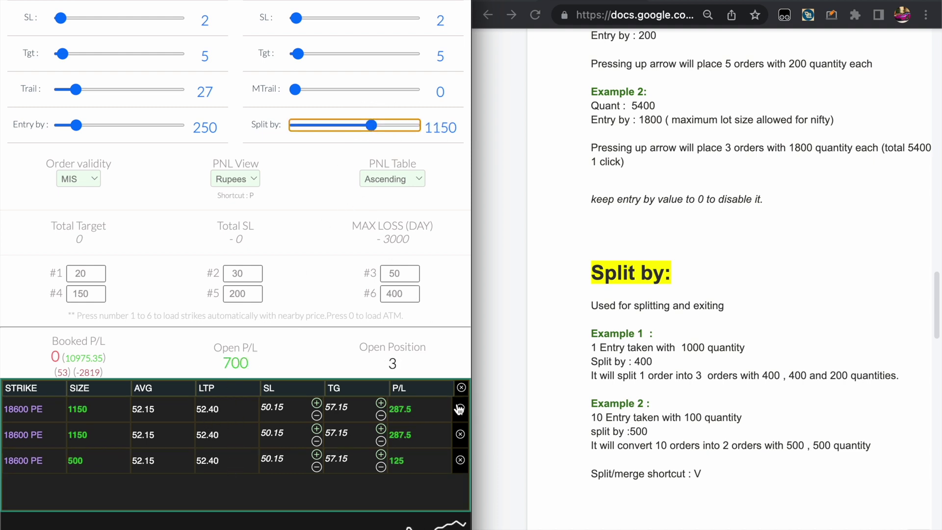
click(460, 408)
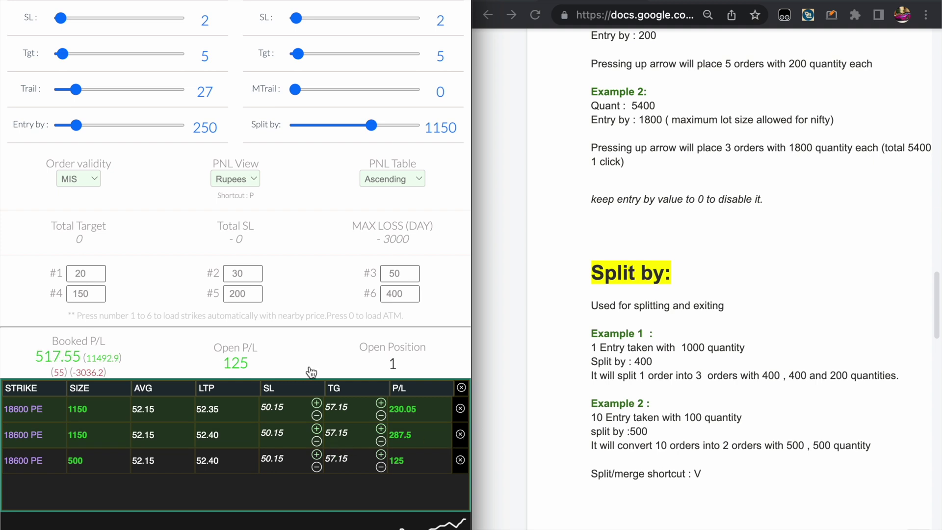
Step: Set Split by to 150, split the remaining 500-quantity 18600 PE position, and exit the resulting positions one by one
drag(372, 125, 307, 126)
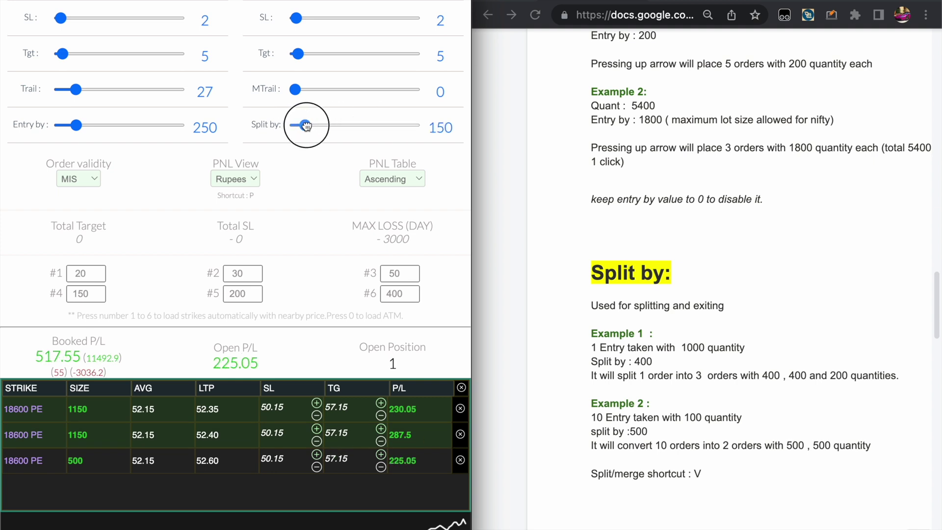
key(v)
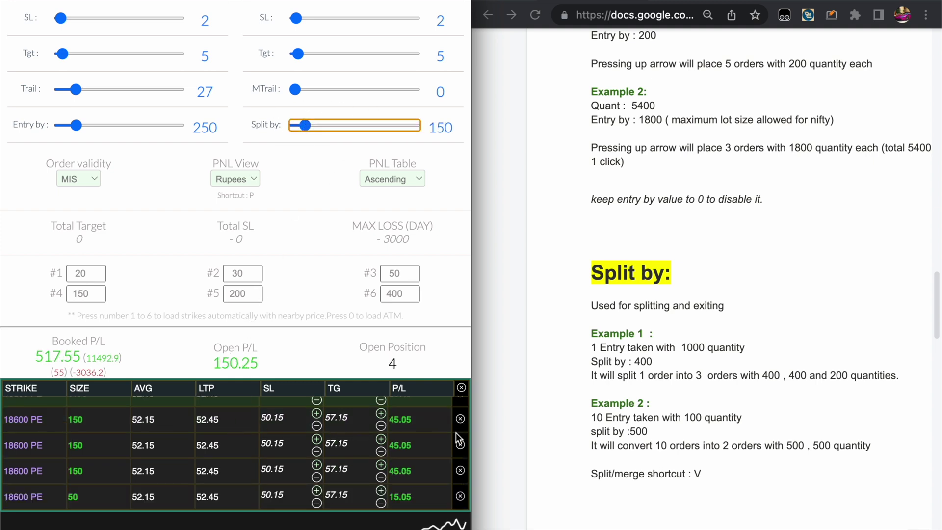
click(460, 420)
click(461, 444)
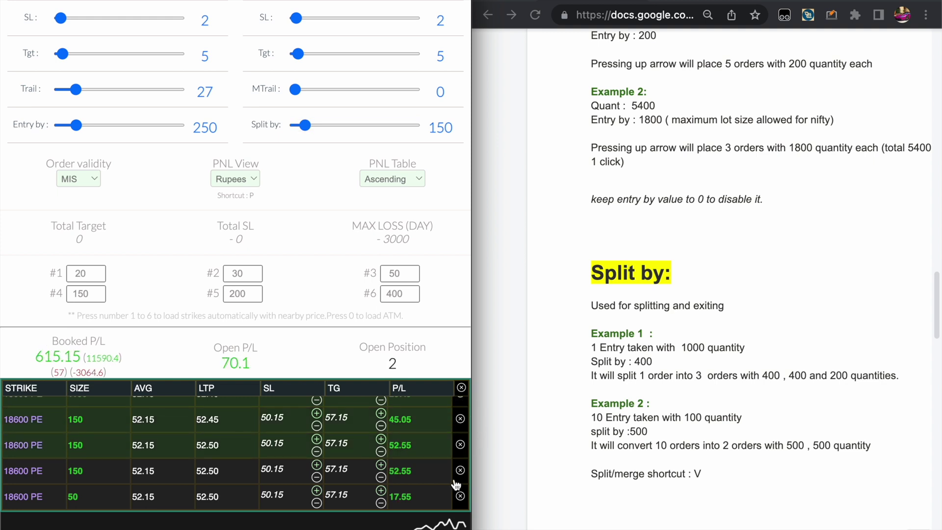
scroll(455, 486, down, 2)
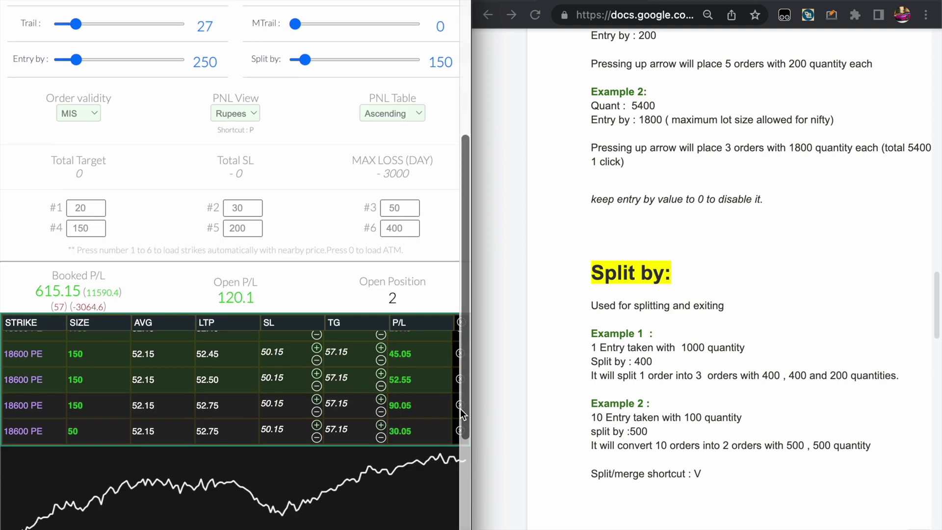
click(460, 407)
click(460, 431)
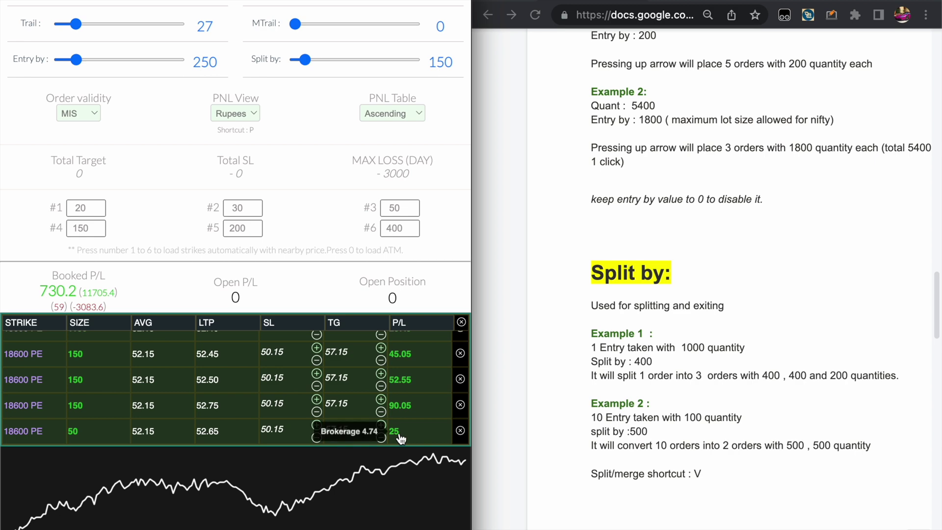
Step: Review the Entry by and Split by examples and the split/merge shortcut in the Google Docs notes
scroll(400, 436, up, 5)
scroll(631, 288, up, 3)
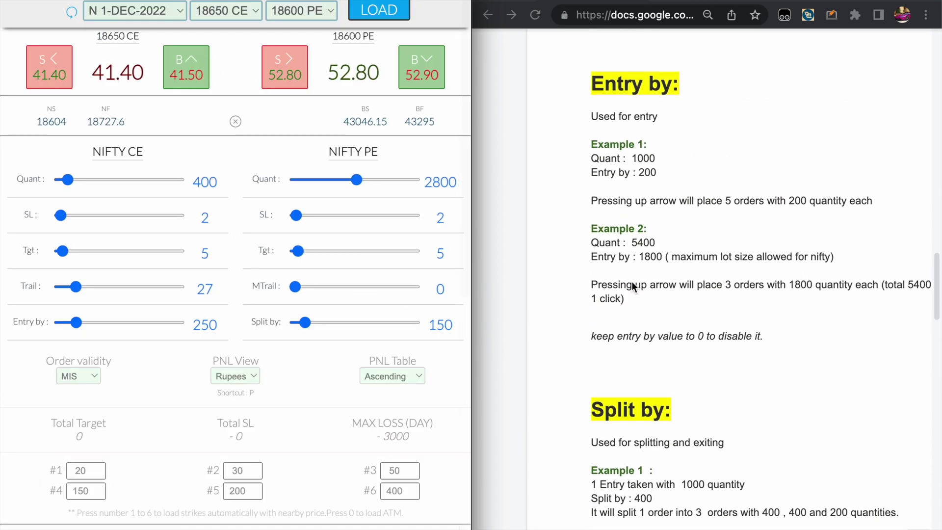
click(595, 106)
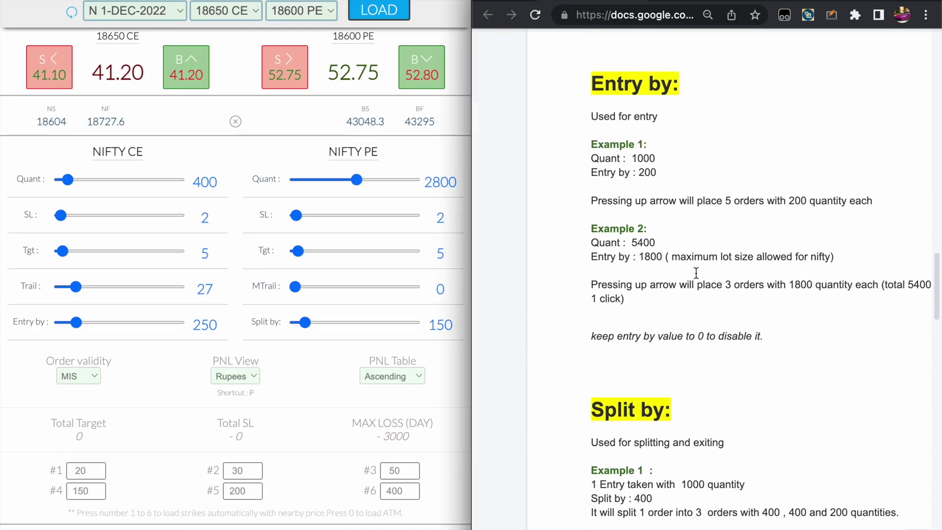
scroll(651, 320, down, 4)
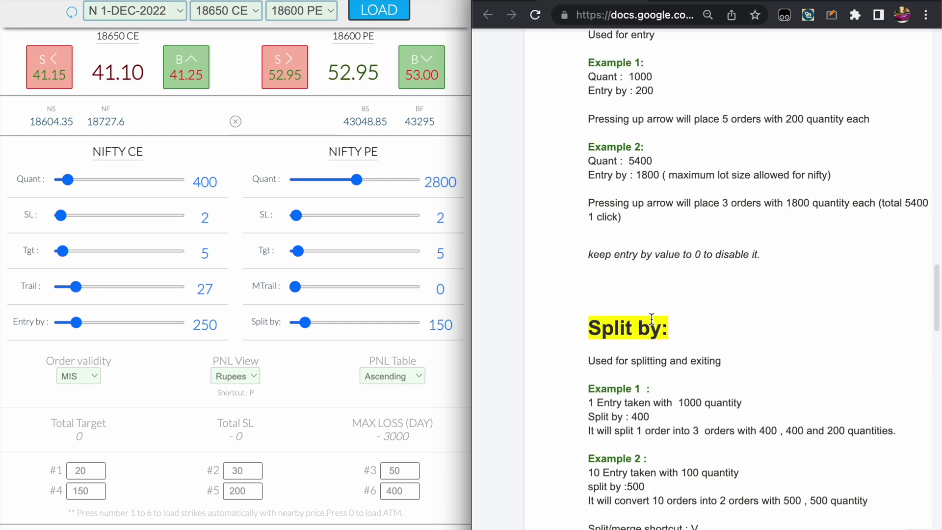
scroll(631, 377, right, 1)
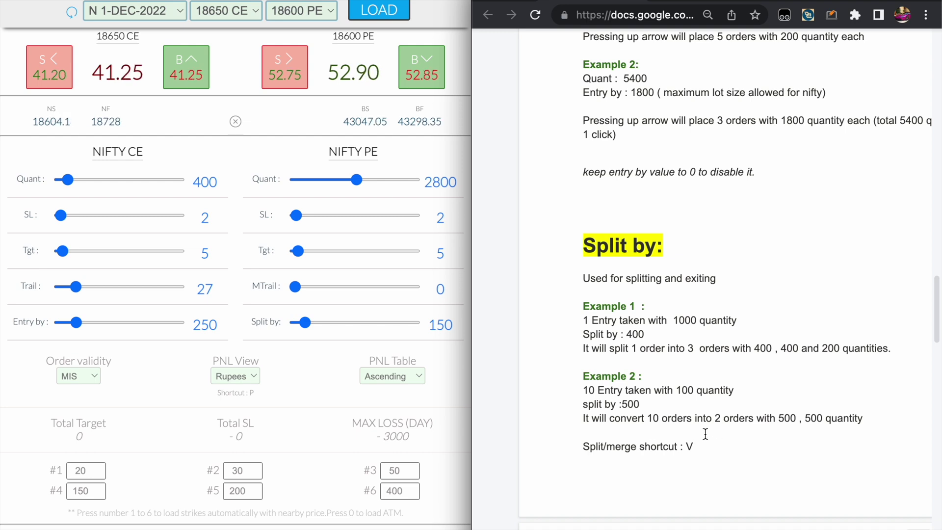
click(559, 265)
scroll(558, 265, down, 1)
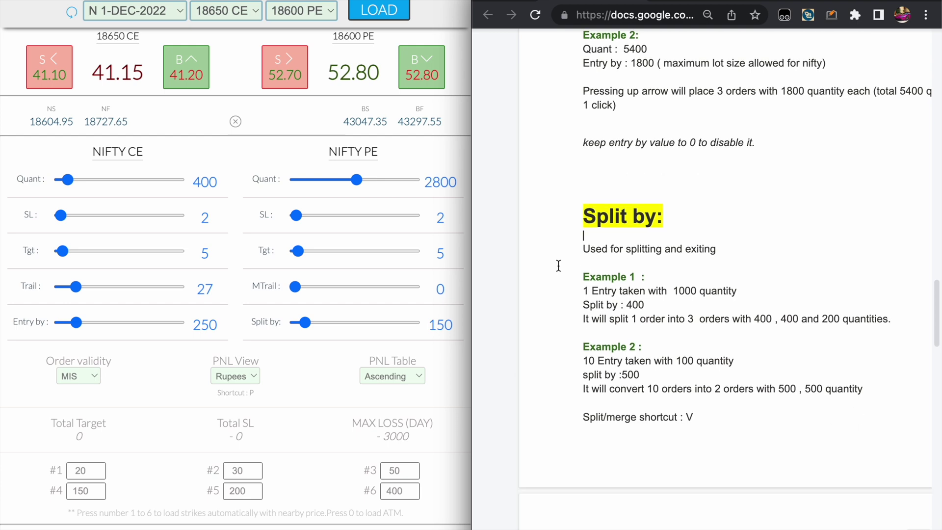
scroll(558, 266, down, 3)
scroll(559, 266, up, 5)
Step: Switch to the Trading Tool website, view the Windows, Mac and Linux download options, and return to One Click Trader
click(699, 1)
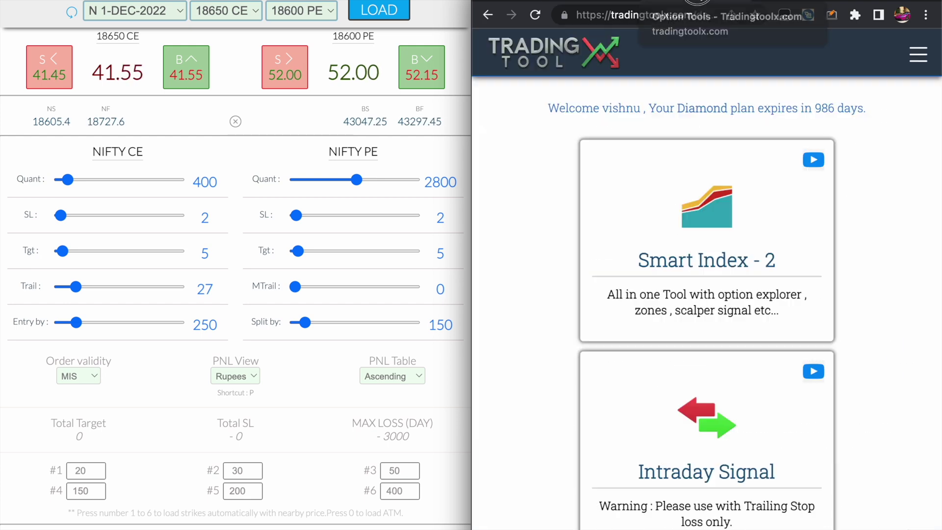
scroll(589, 337, down, 10)
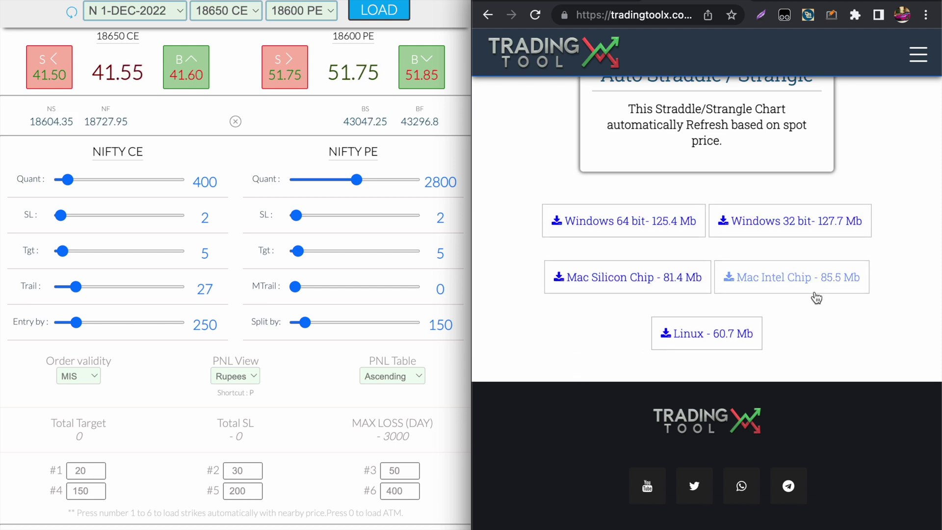
click(304, 368)
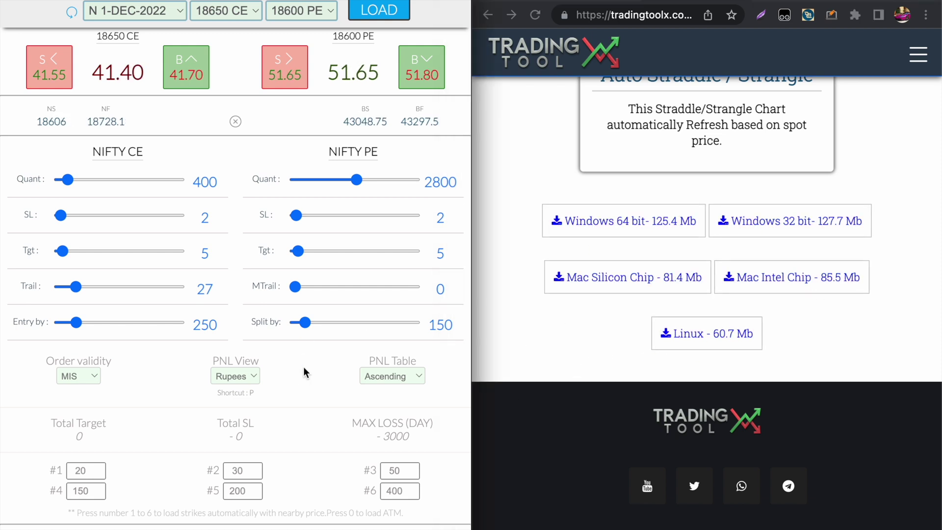